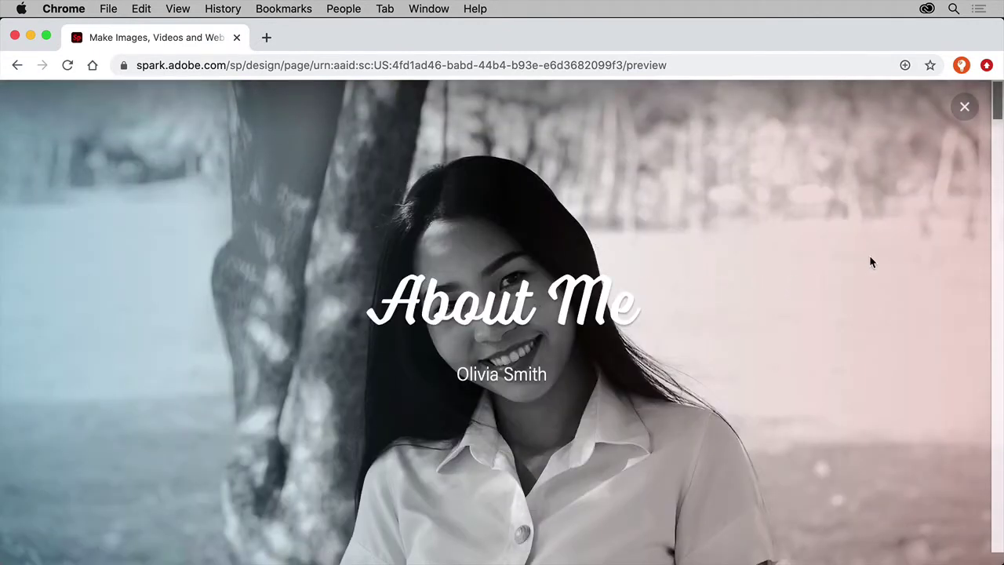
# Scroll through the sample About Me page preview and enlarge the colouring photo.
pyautogui.scroll(-3, 871, 261)
pyautogui.scroll(-5, 871, 262)
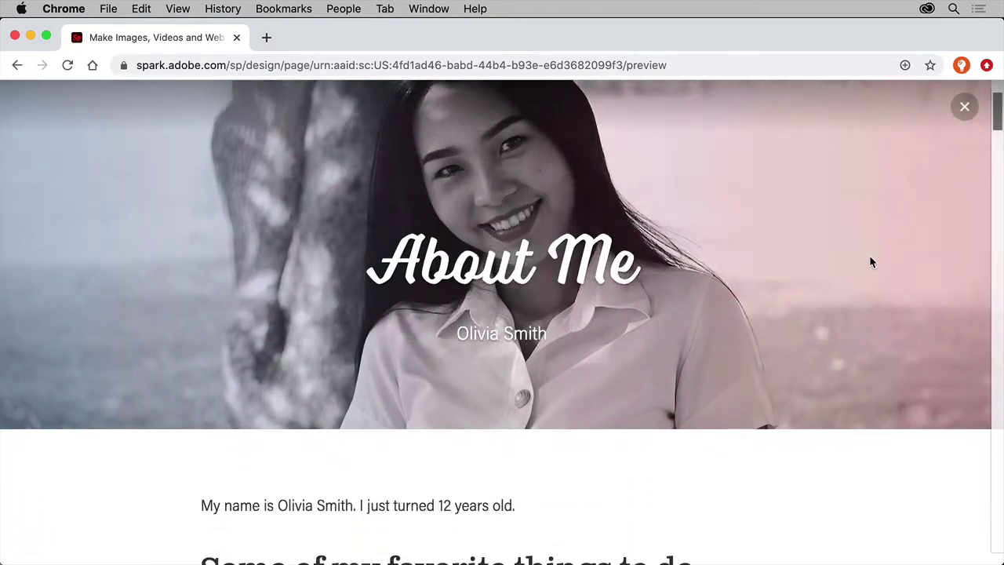
pyautogui.scroll(-5, 869, 261)
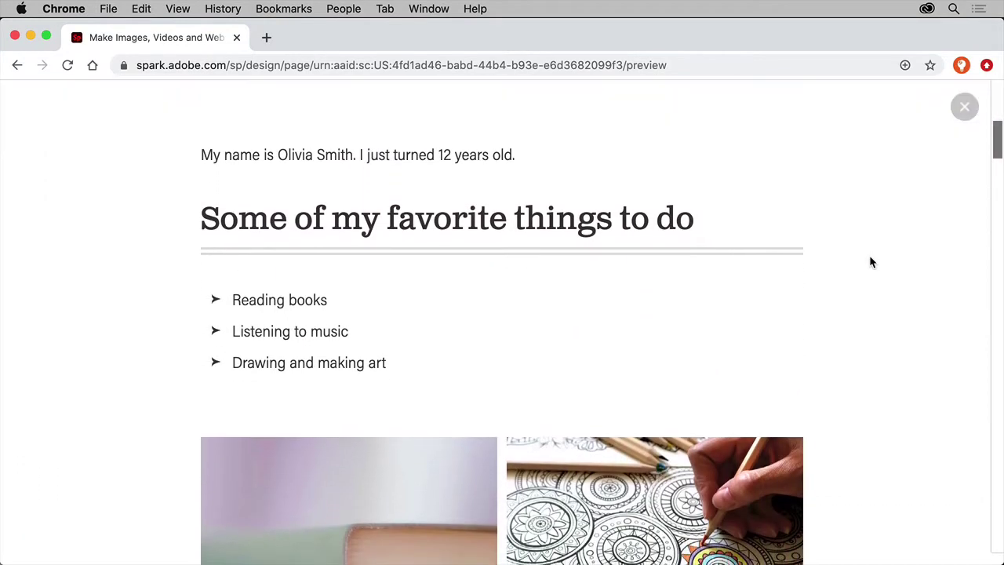
pyautogui.scroll(-3, 869, 261)
pyautogui.scroll(-6, 870, 261)
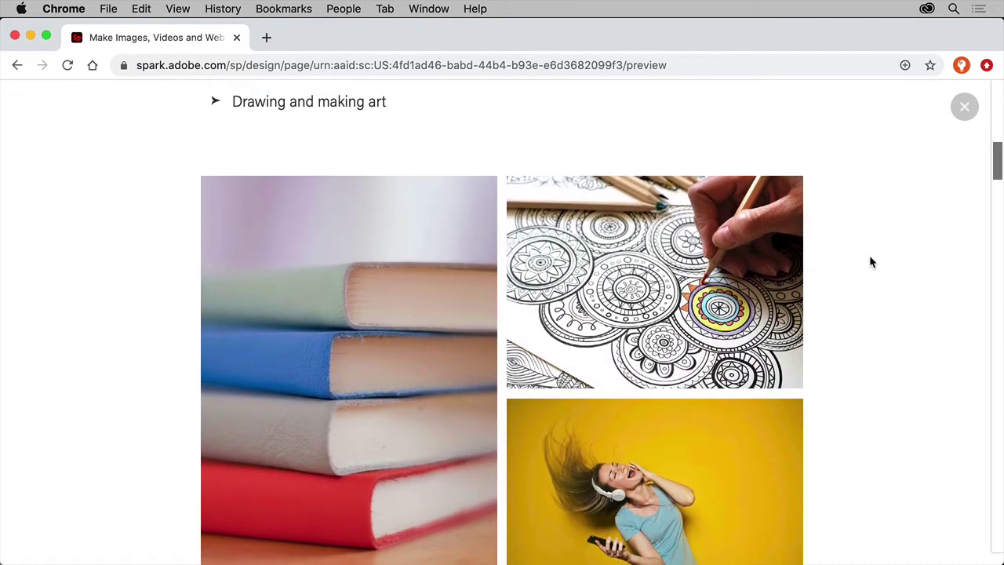
pyautogui.scroll(-2, 870, 256)
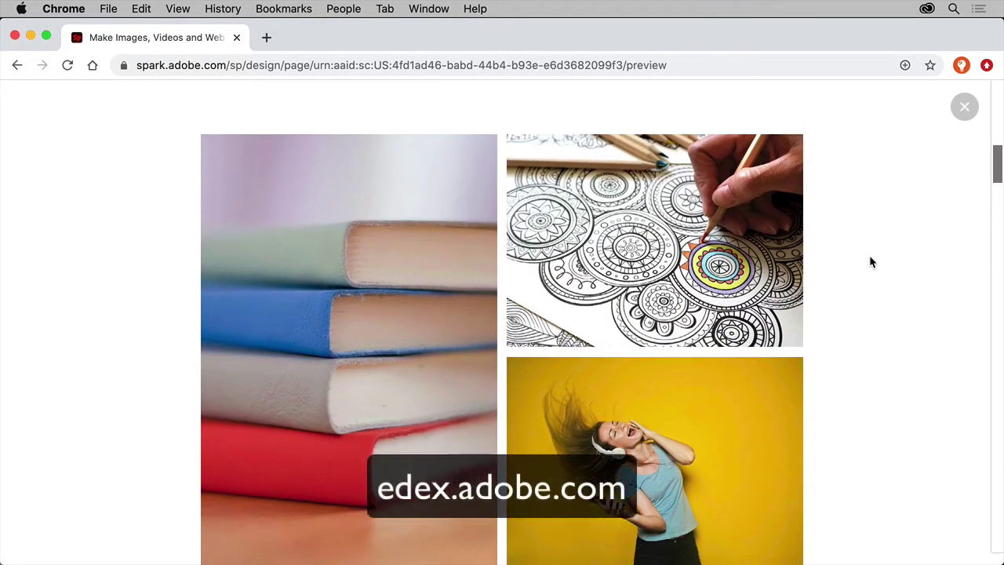
pyautogui.click(751, 218)
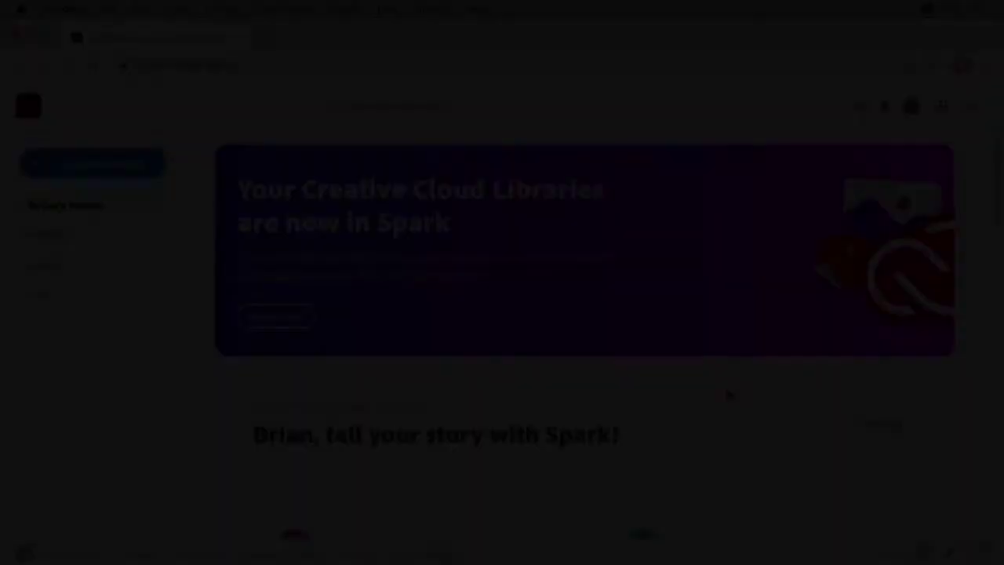
# Create a new Spark web page titled 'About Me' with the author's full name as subtitle.
pyautogui.scroll(-10, 726, 393)
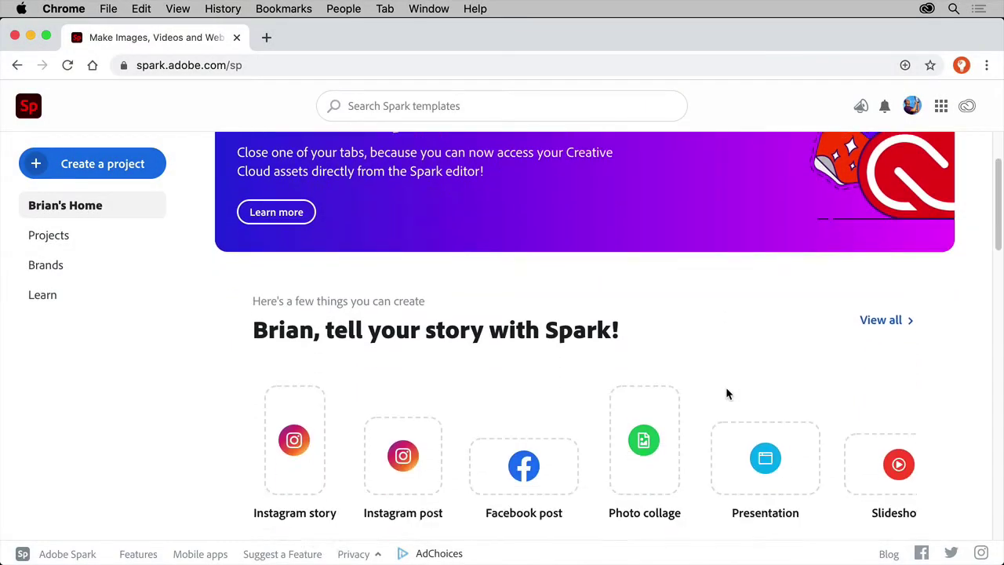
pyautogui.scroll(-8, 727, 392)
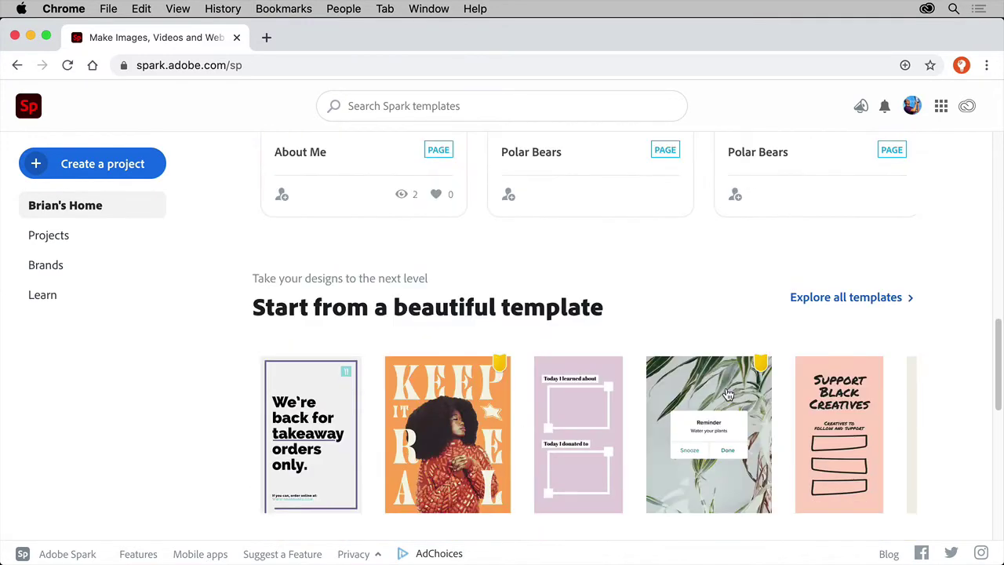
pyautogui.click(142, 168)
pyautogui.click(102, 343)
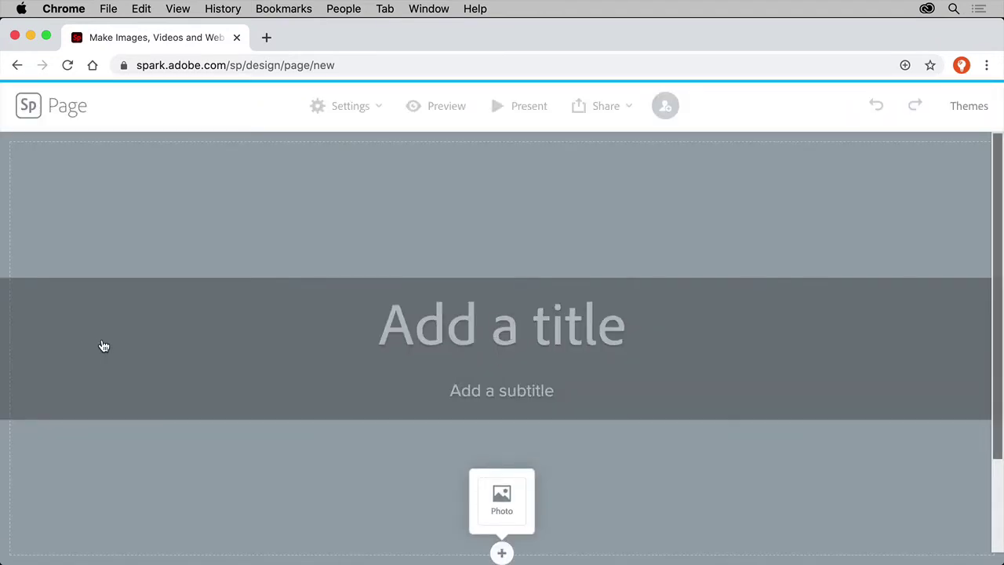
pyautogui.click(434, 323)
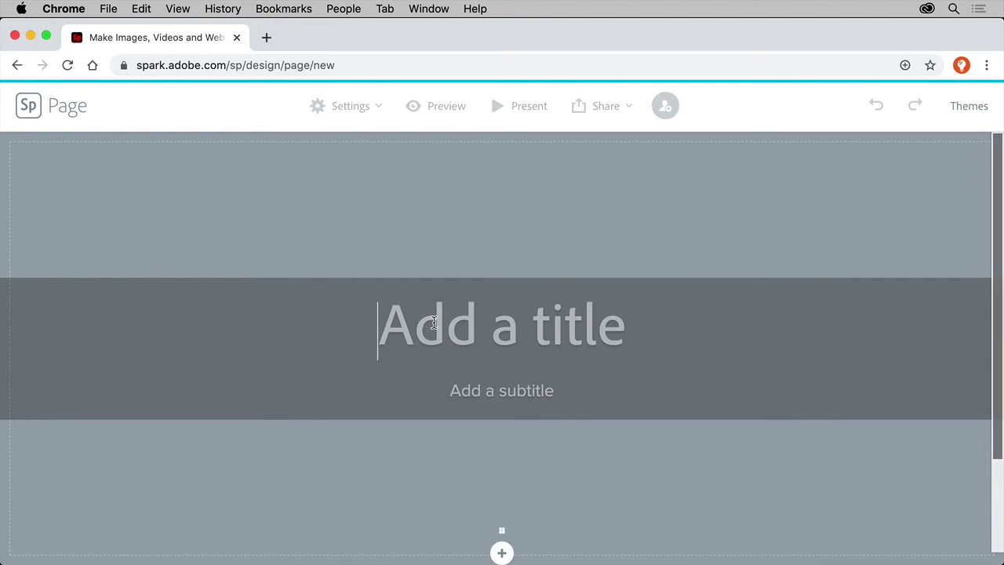
pyautogui.write('About Me')
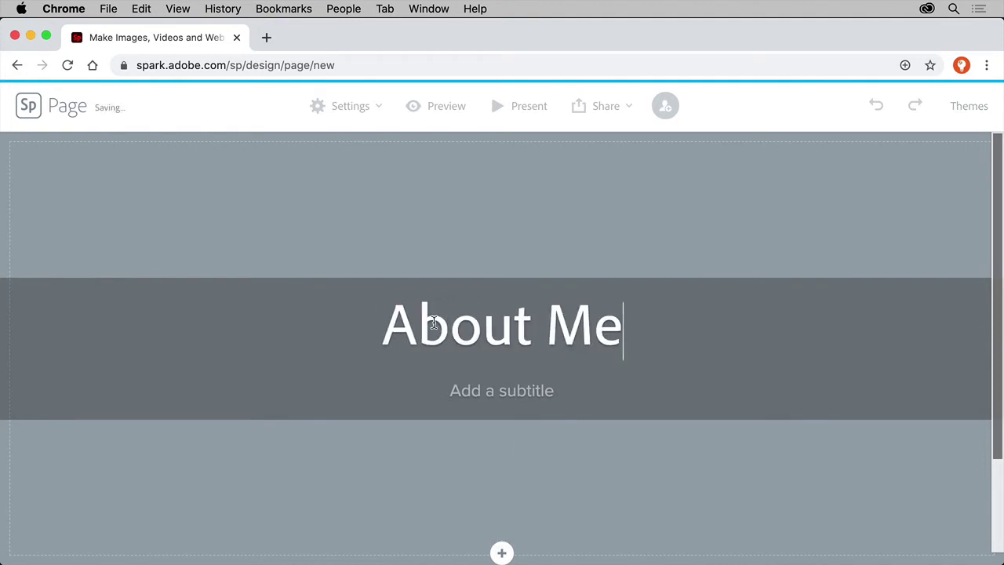
pyautogui.write('J')
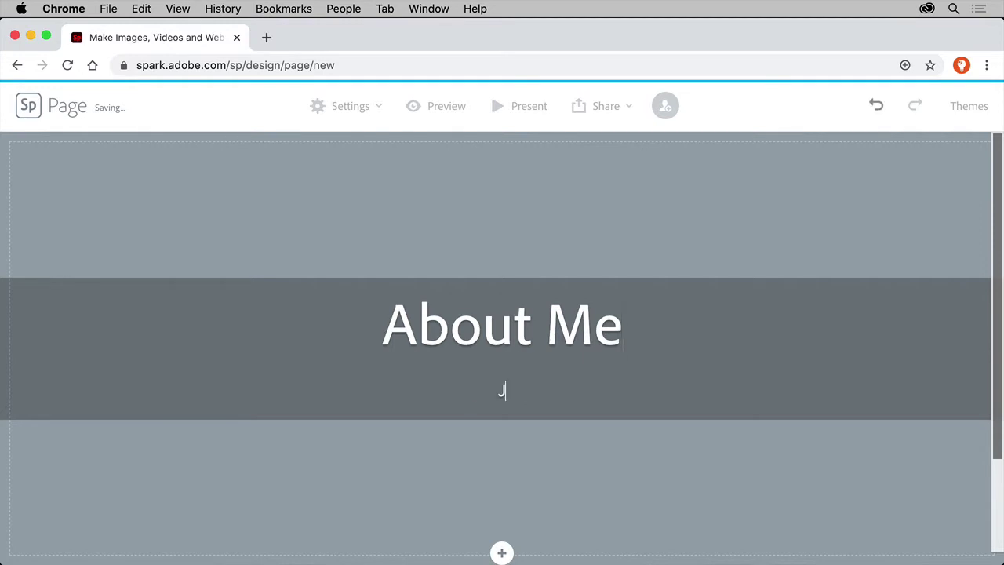
pyautogui.write('ane Smith')
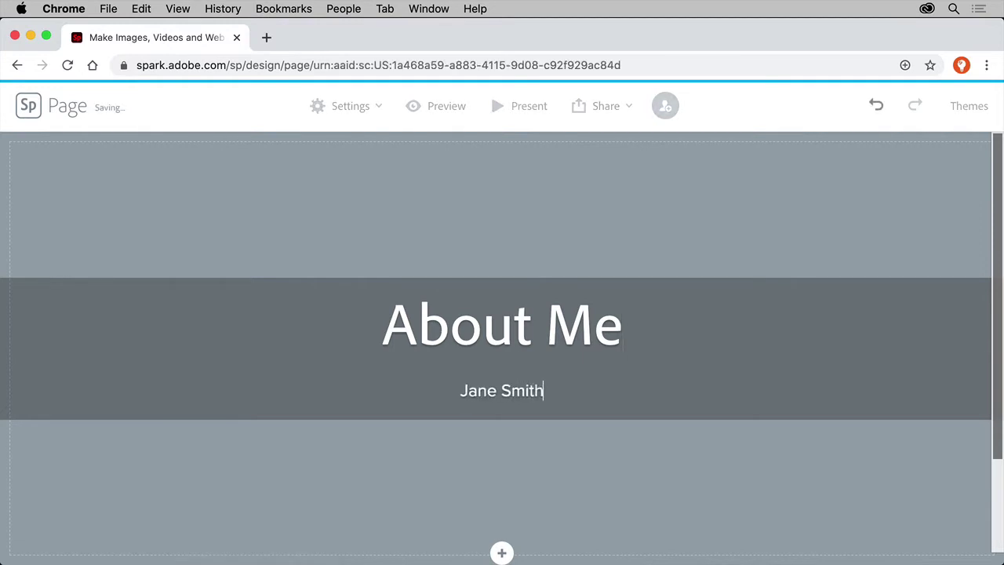
pyautogui.click(505, 551)
# Set the header background to a smiling-girl free photo found by searching 'girl in school'.
pyautogui.click(506, 512)
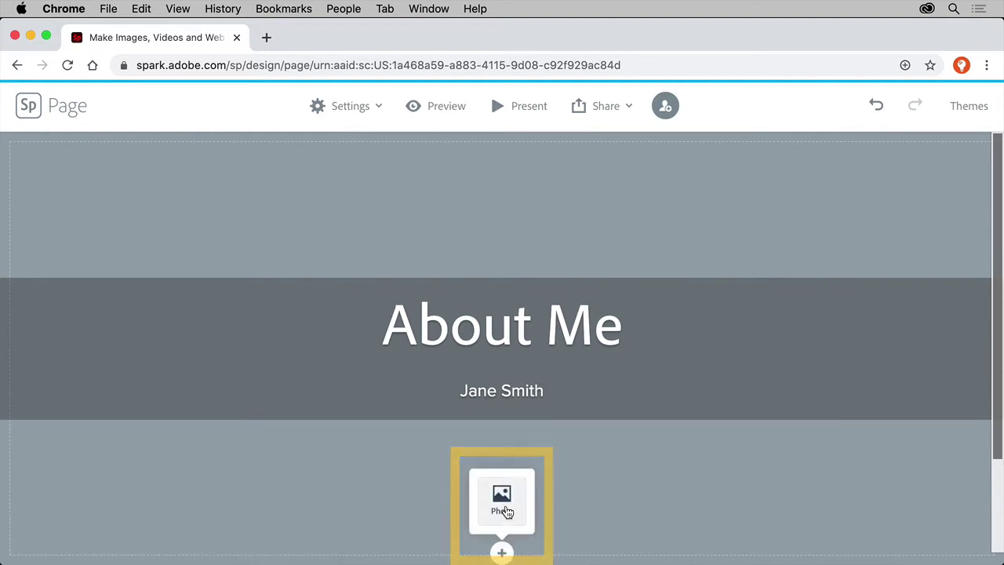
pyautogui.click(871, 311)
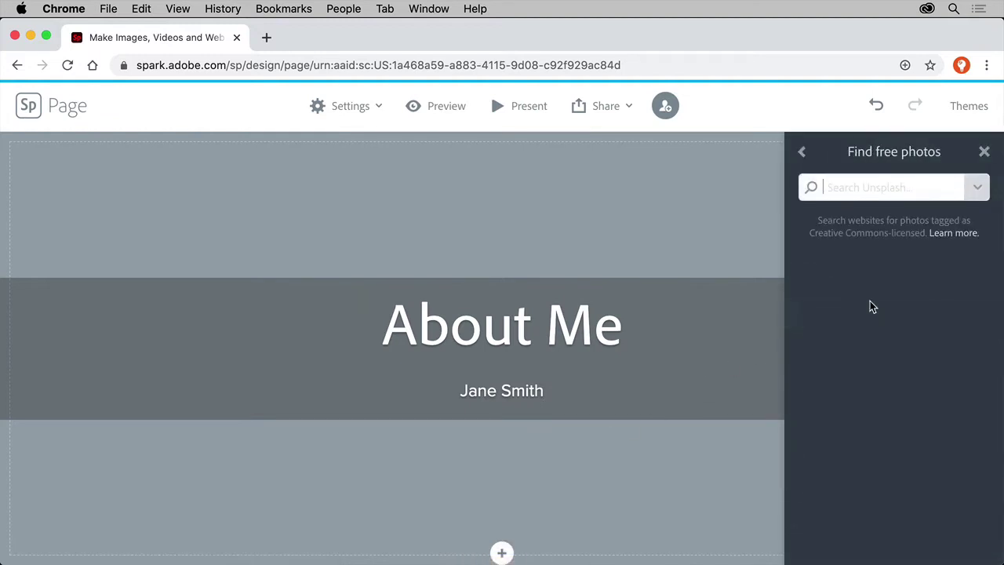
pyautogui.write('girl in school')
pyautogui.press('Return')
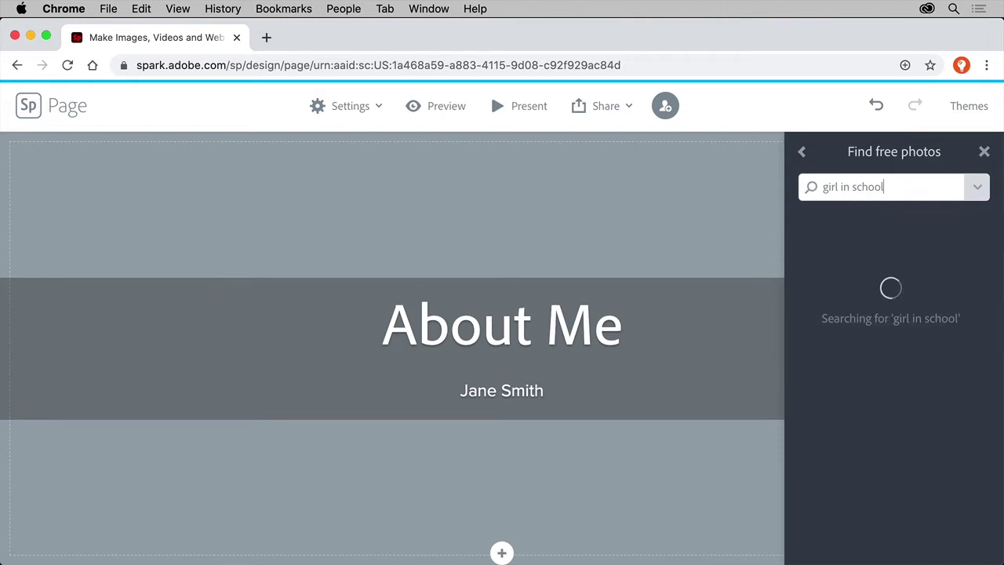
pyautogui.click(862, 492)
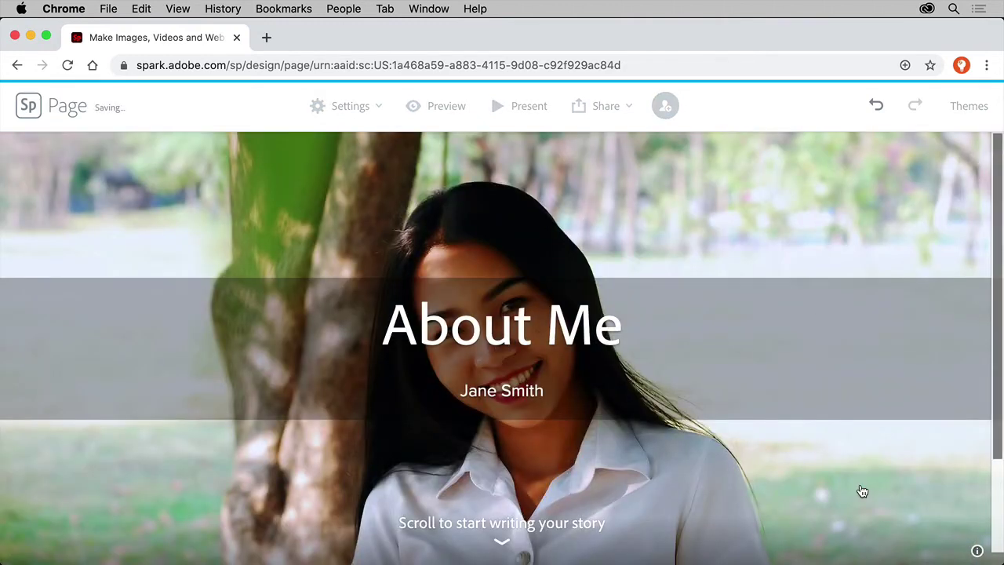
pyautogui.scroll(-3, 863, 491)
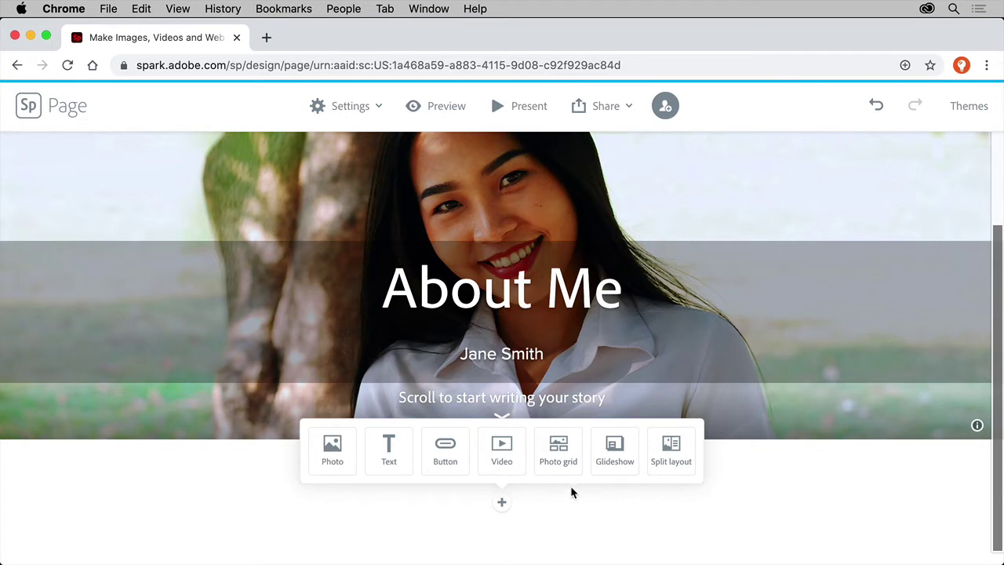
# Add a text block starting 'My name is' and make it an H2 subheading.
pyautogui.click(402, 463)
pyautogui.write('My ')
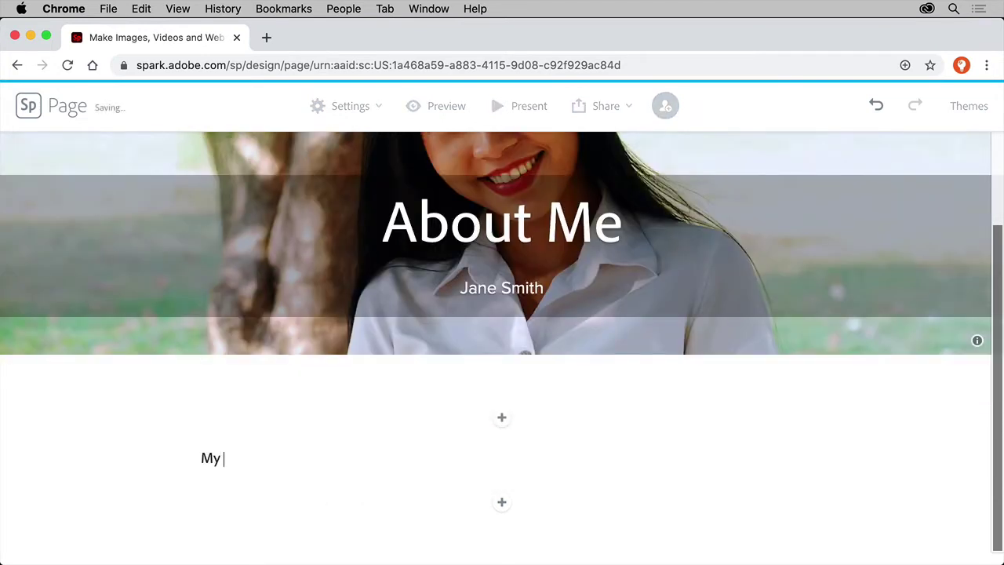
pyautogui.write('name is Jane Smith')
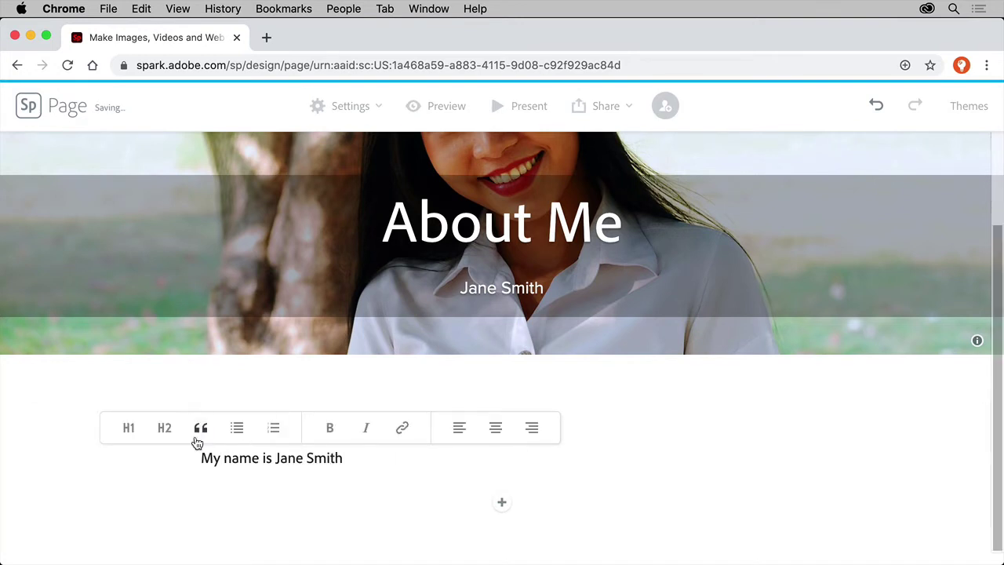
pyautogui.click(166, 431)
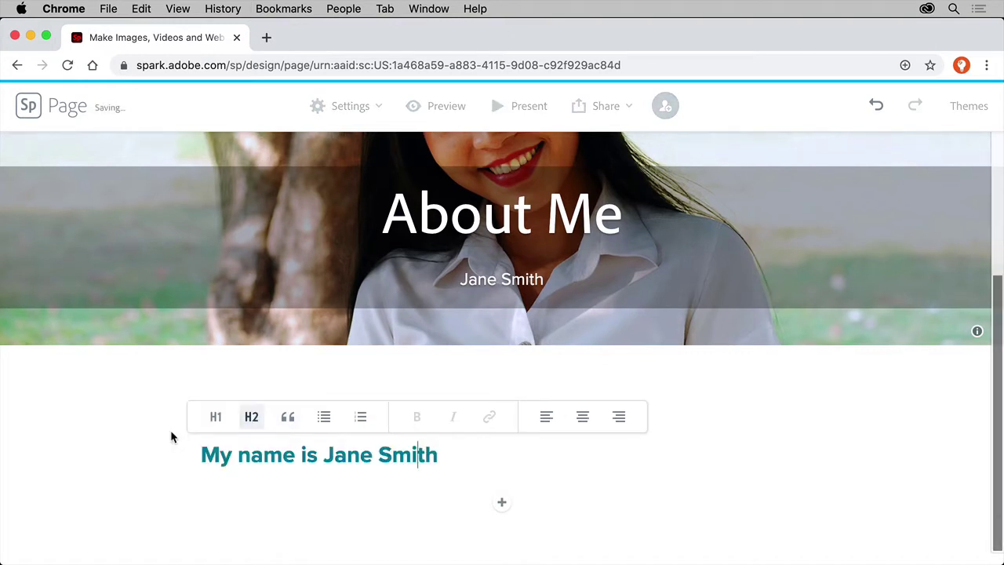
# Add the intro line 'Here are things I like to do:' with bullets Drawing and Listening to music.
pyautogui.click(500, 502)
pyautogui.click(391, 458)
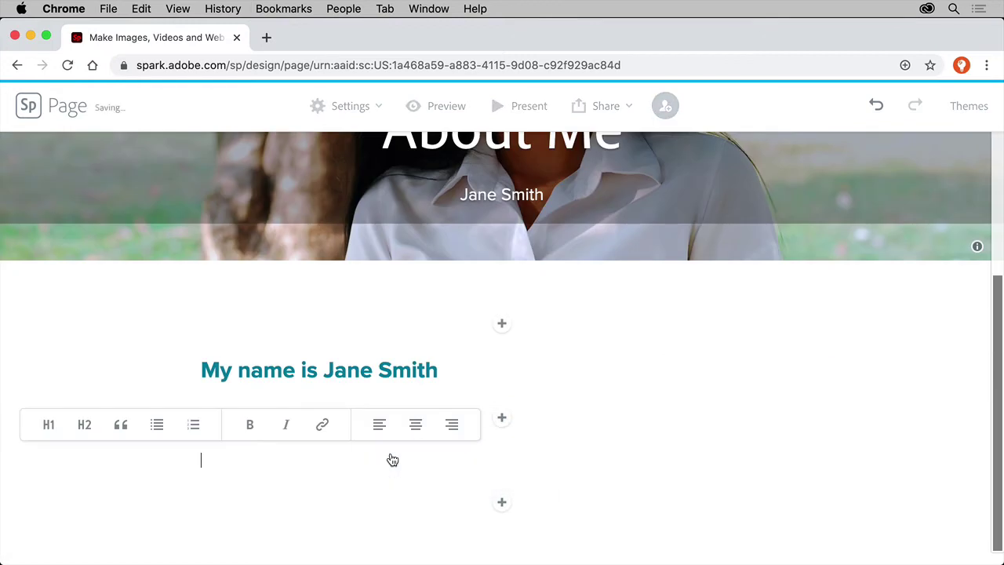
pyautogui.write('Here are thing ')
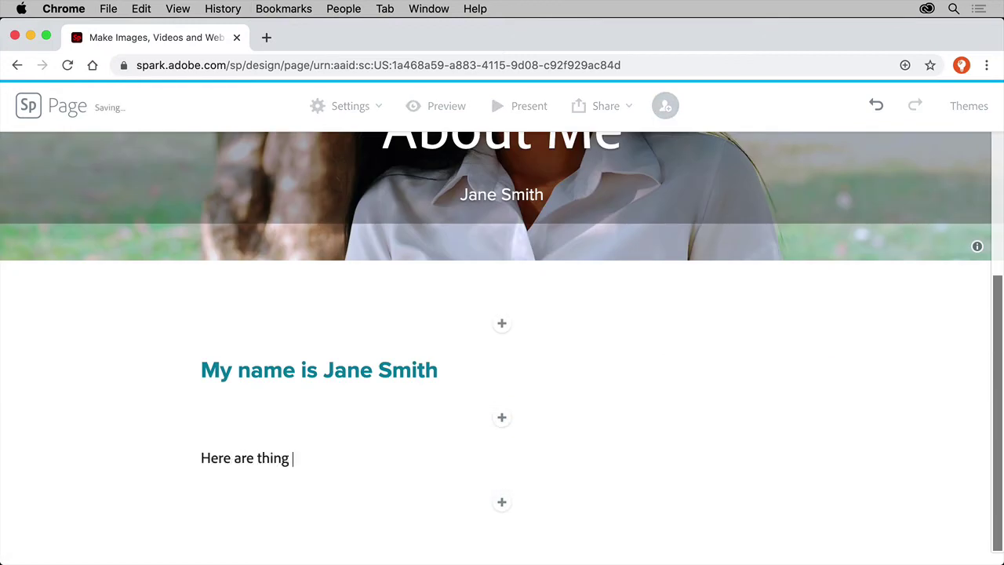
pyautogui.write('s I like to do:')
pyautogui.press('Return')
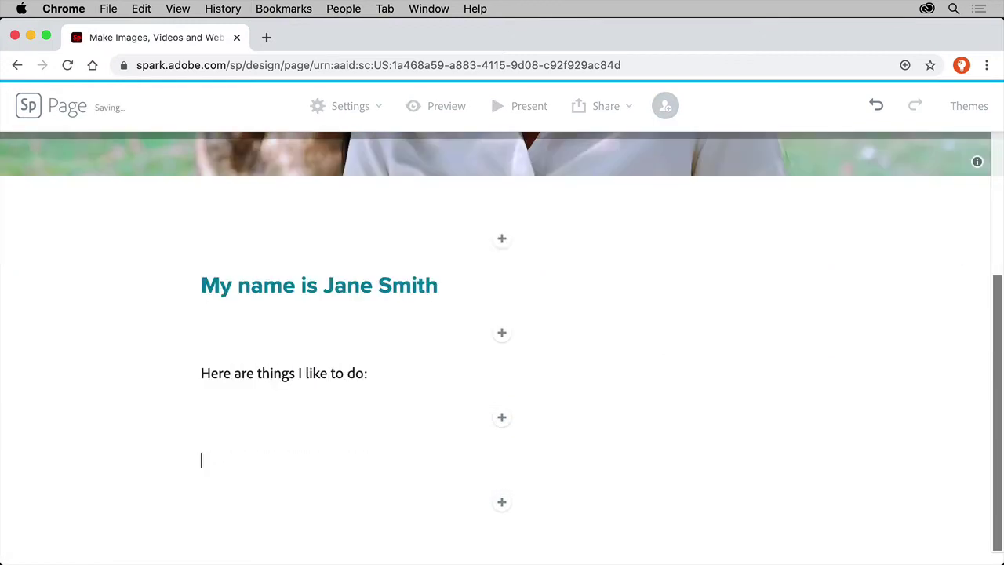
pyautogui.write('Drawing')
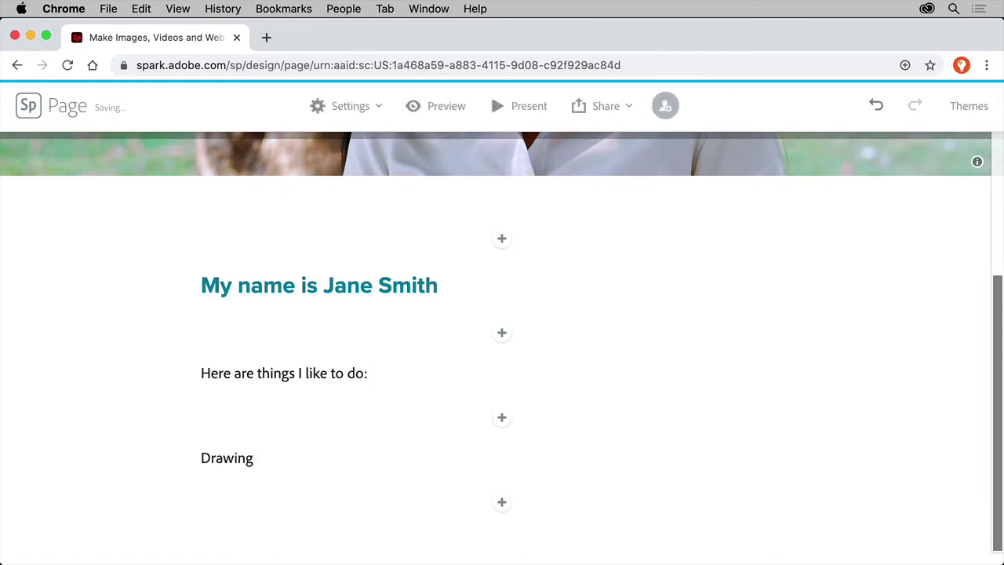
pyautogui.click(245, 458)
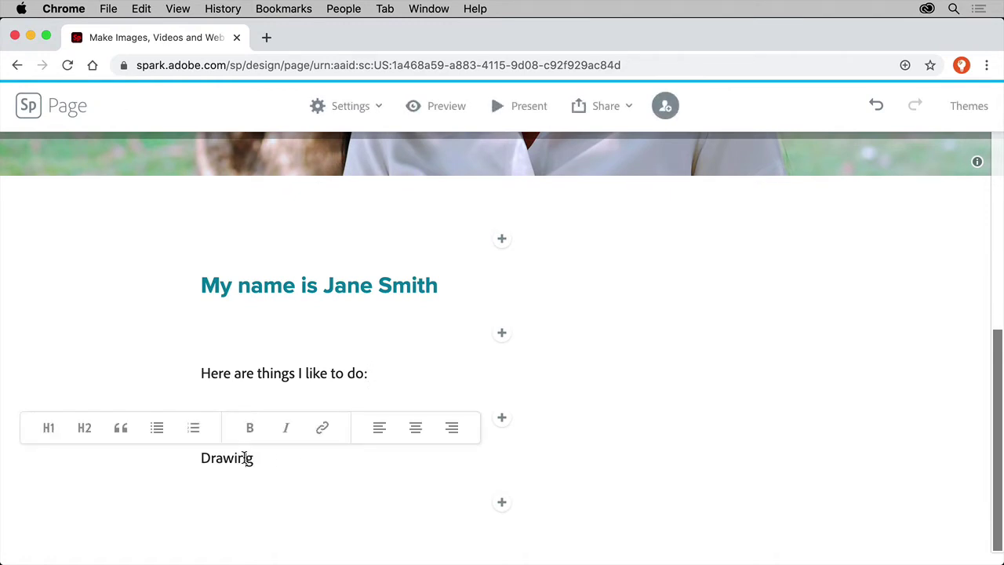
pyautogui.click(157, 428)
pyautogui.press('Return')
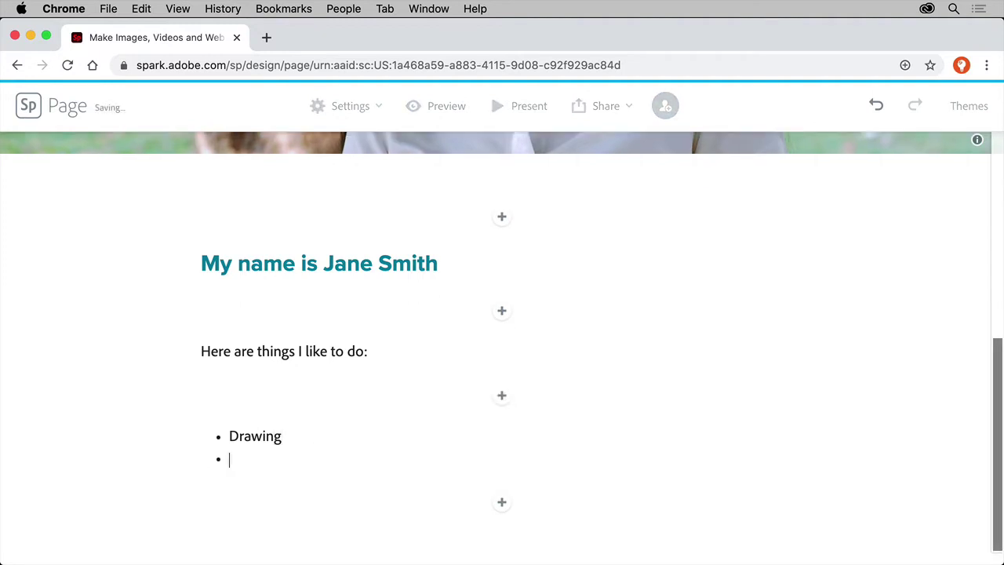
pyautogui.write('Listening to music')
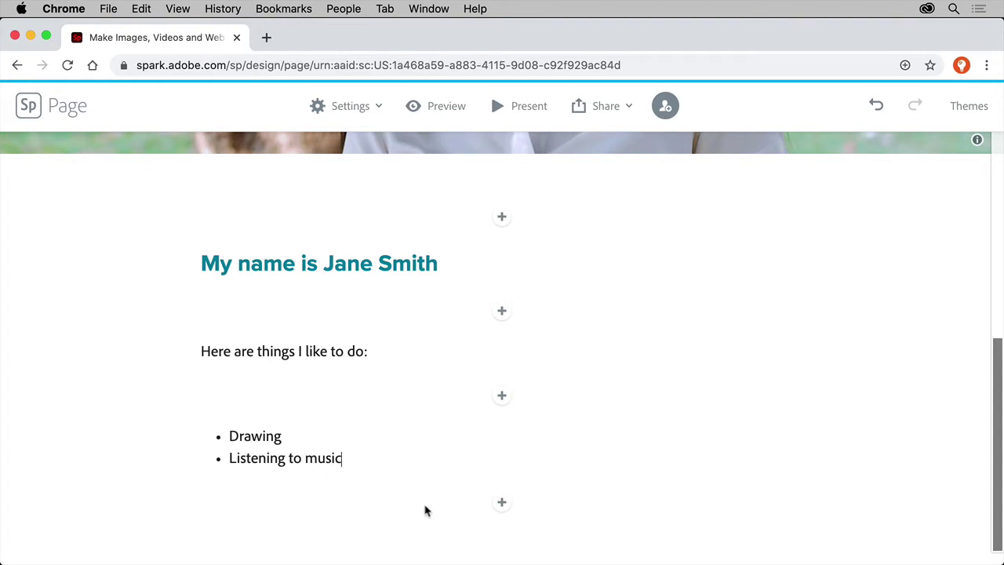
pyautogui.click(502, 504)
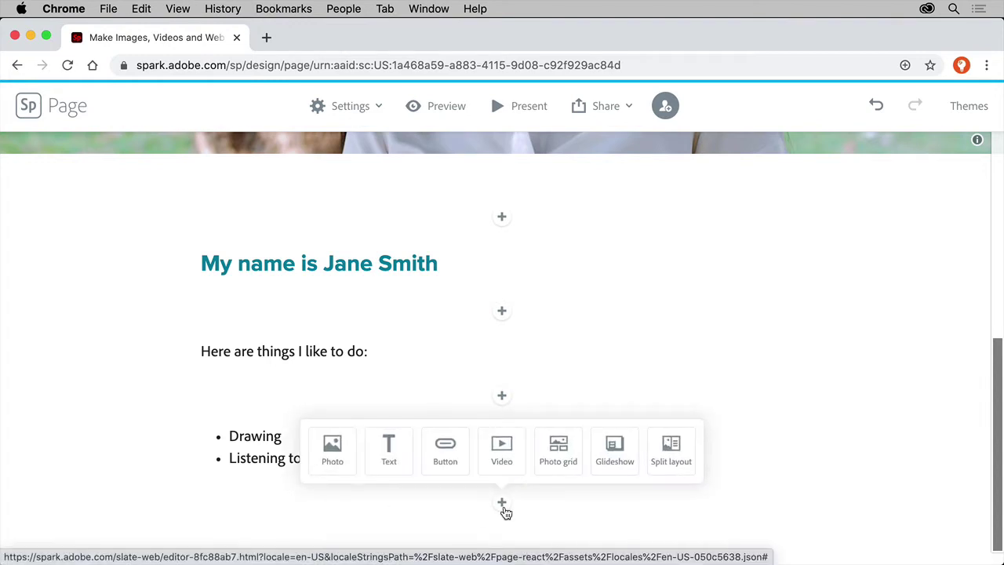
# Add a saved photo grid of two 'art' photos: paintbrushes and a jar of brushes at half size.
pyautogui.click(559, 454)
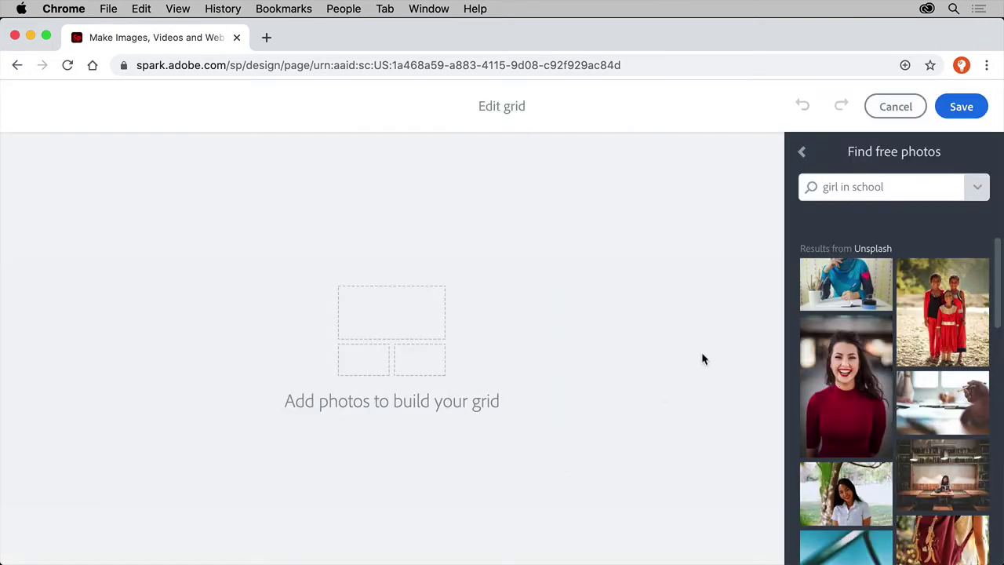
pyautogui.tripleClick(878, 186)
pyautogui.write('art')
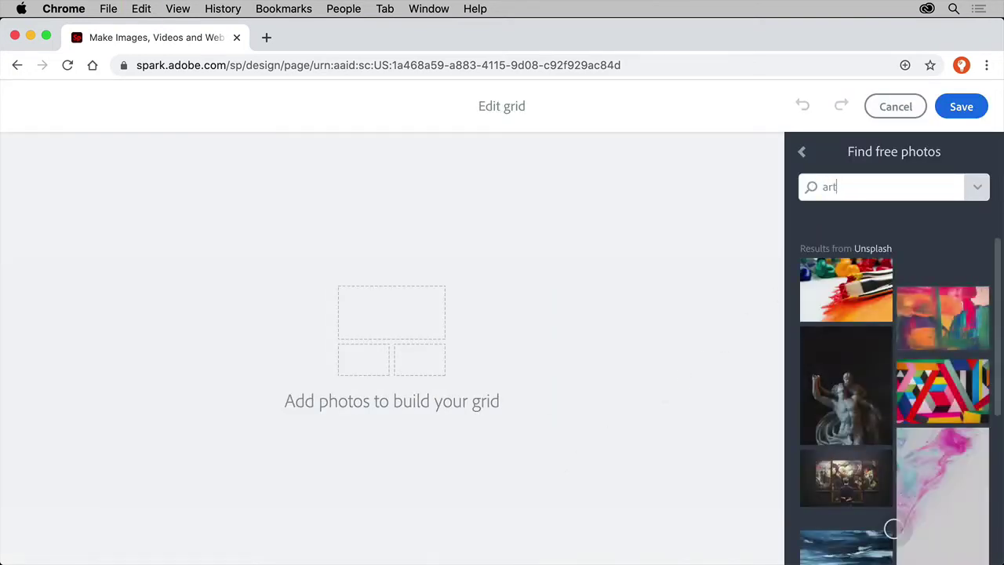
pyautogui.click(849, 271)
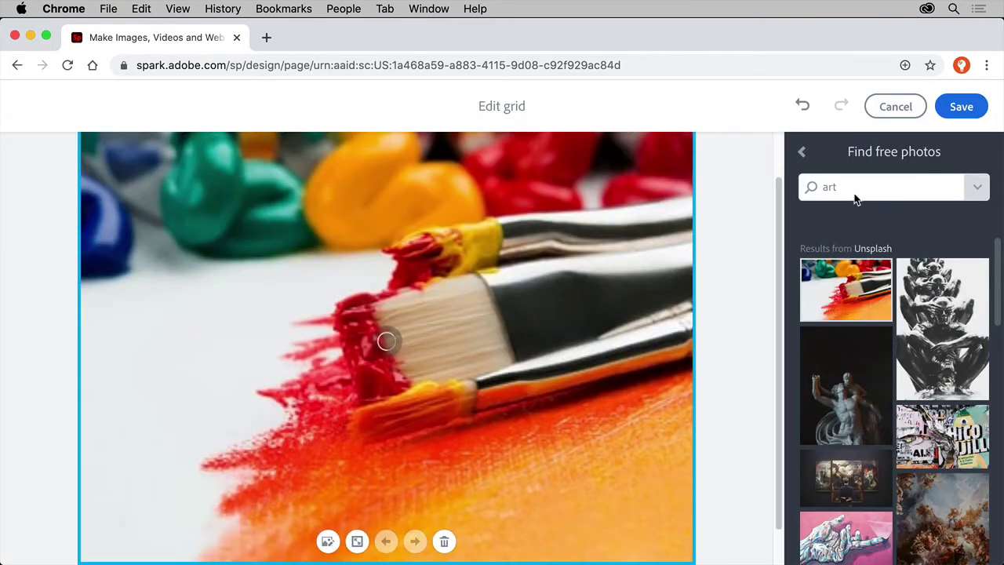
pyautogui.scroll(-5, 906, 532)
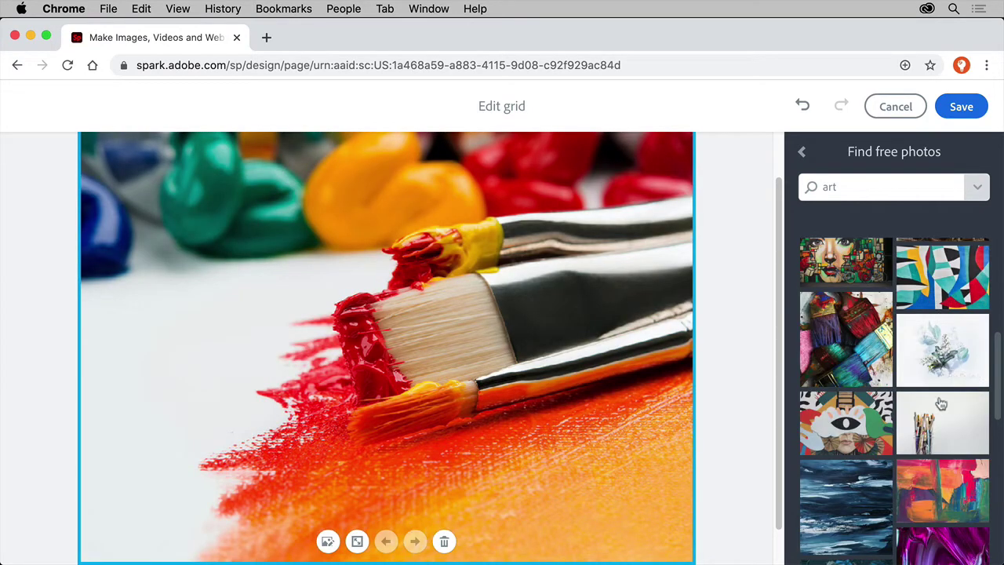
pyautogui.click(943, 430)
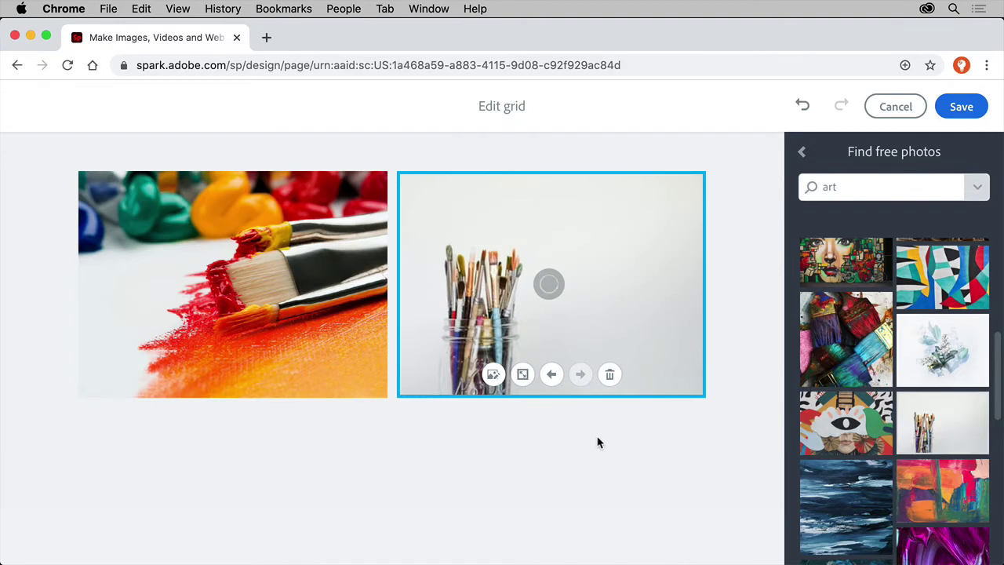
pyautogui.click(521, 375)
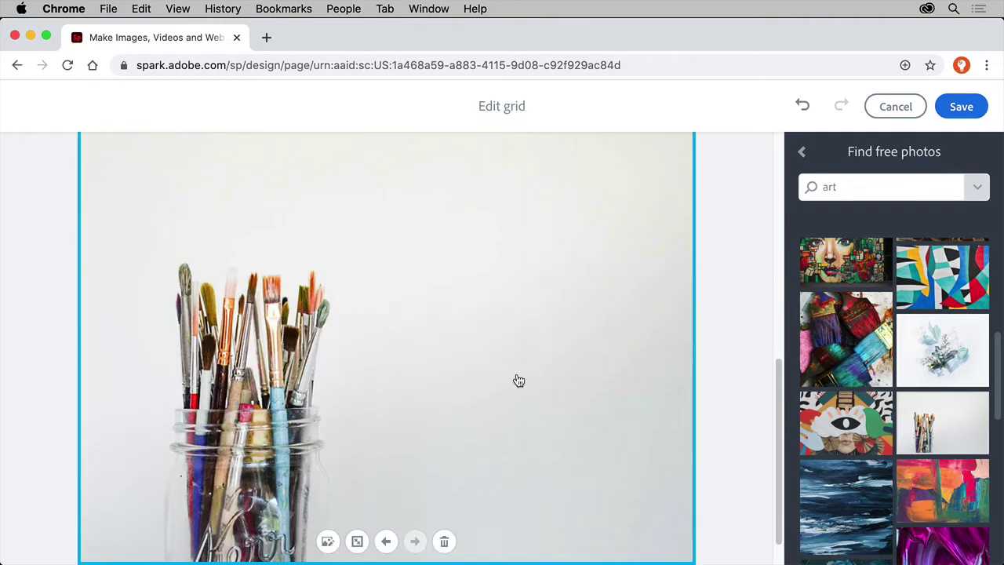
pyautogui.click(356, 541)
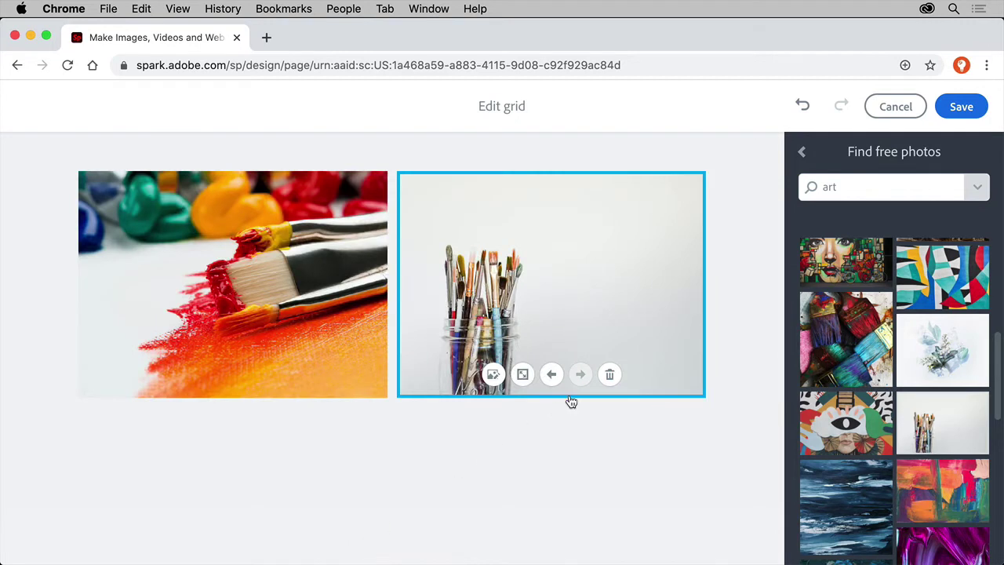
pyautogui.click(956, 109)
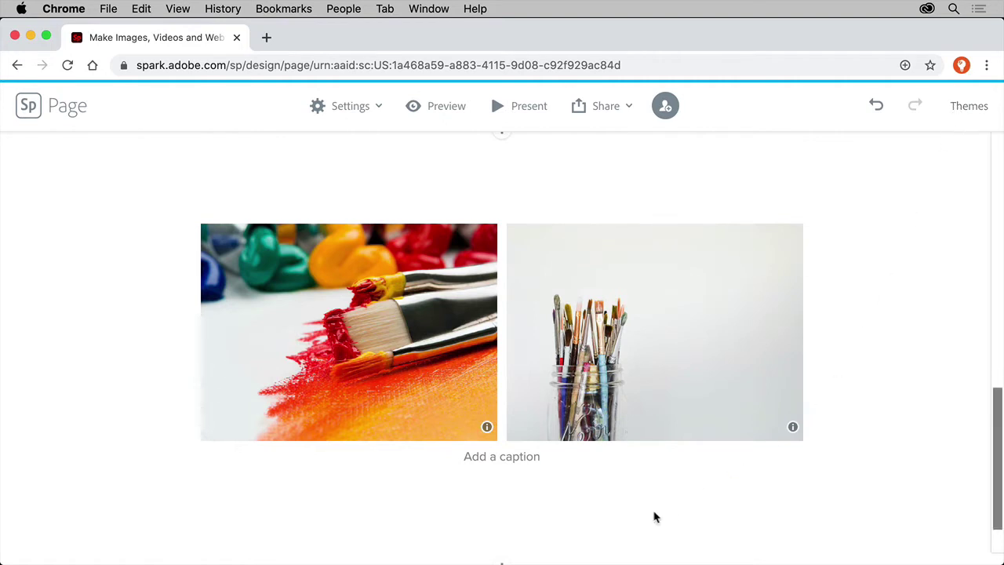
pyautogui.scroll(-2, 555, 517)
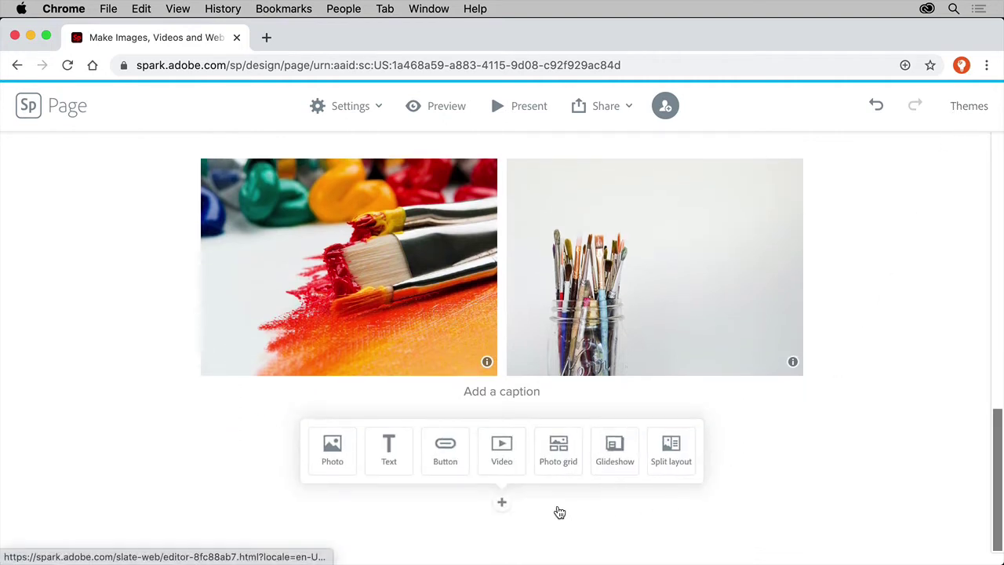
# Insert a split layout with an abstract painting from free photos in the left half.
pyautogui.click(666, 462)
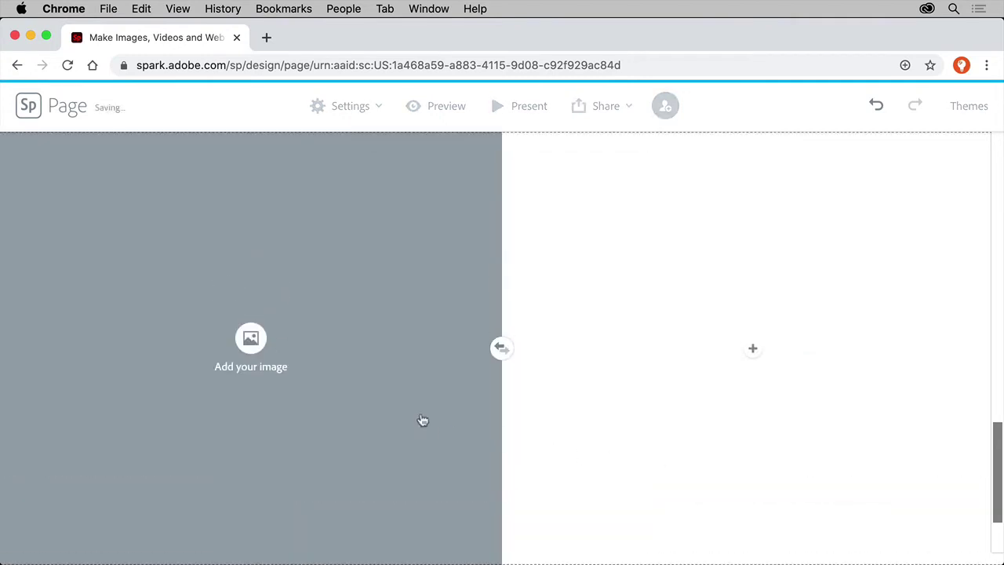
pyautogui.click(241, 339)
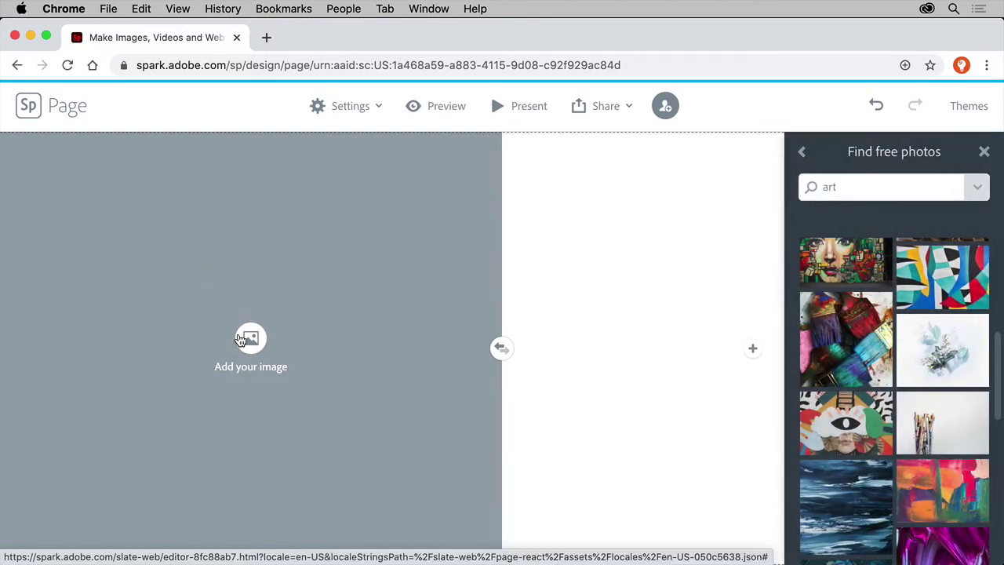
pyautogui.doubleClick(849, 190)
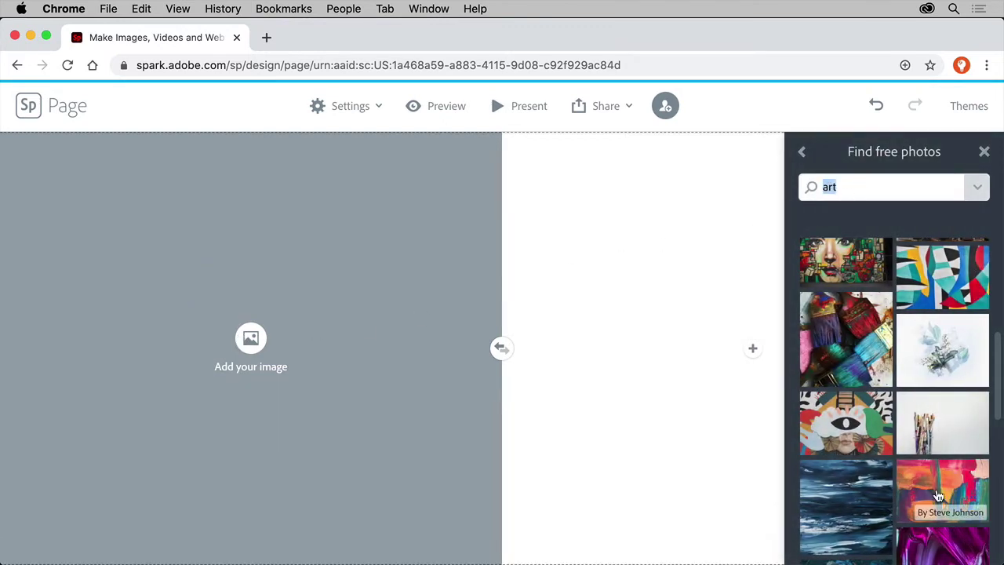
pyautogui.click(939, 493)
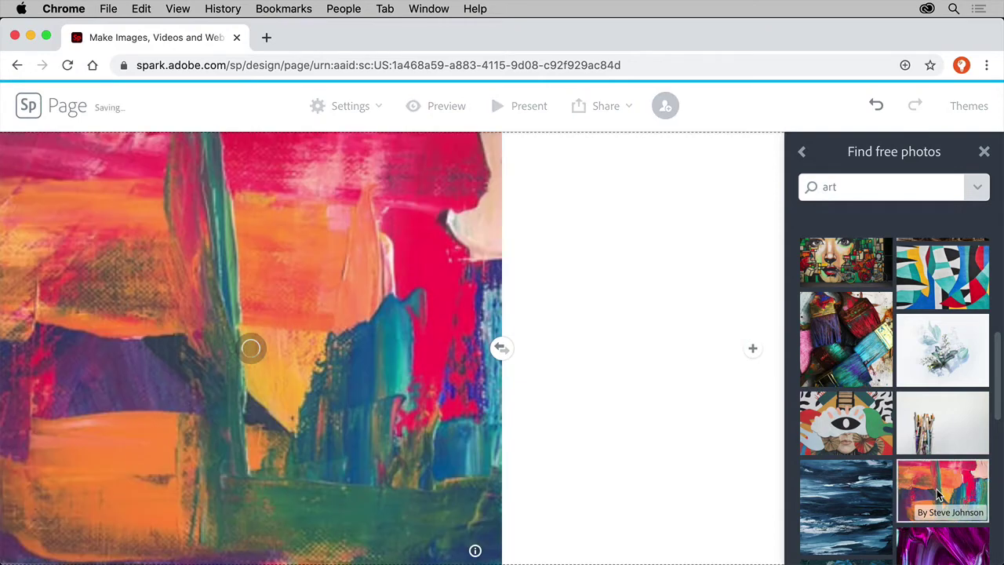
# Add a text block on the right reading 'I love drawing and painting. My mom helped me…'.
pyautogui.click(753, 358)
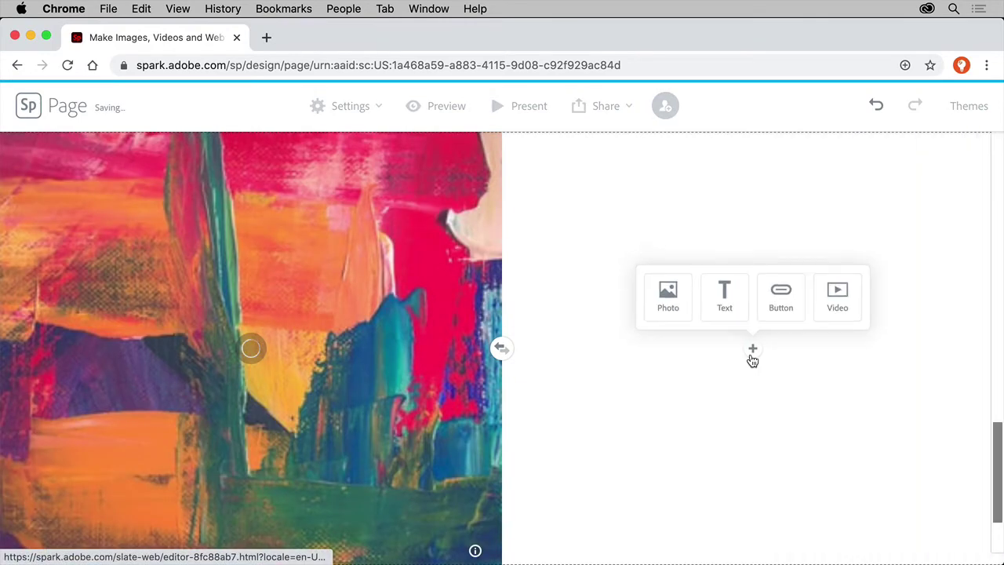
pyautogui.click(731, 320)
pyautogui.write('I love drawing and pain')
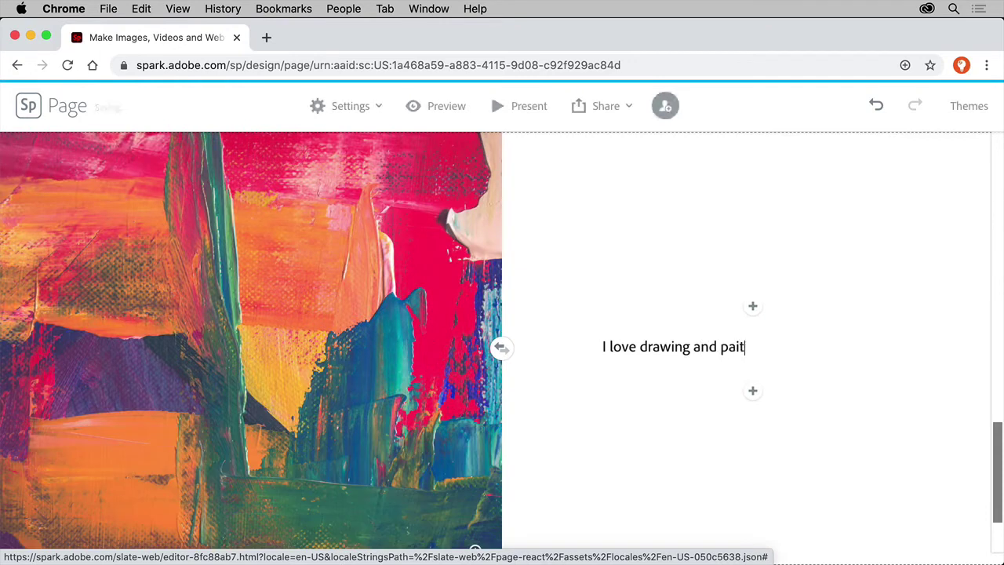
pyautogui.write('ting. My mom he')
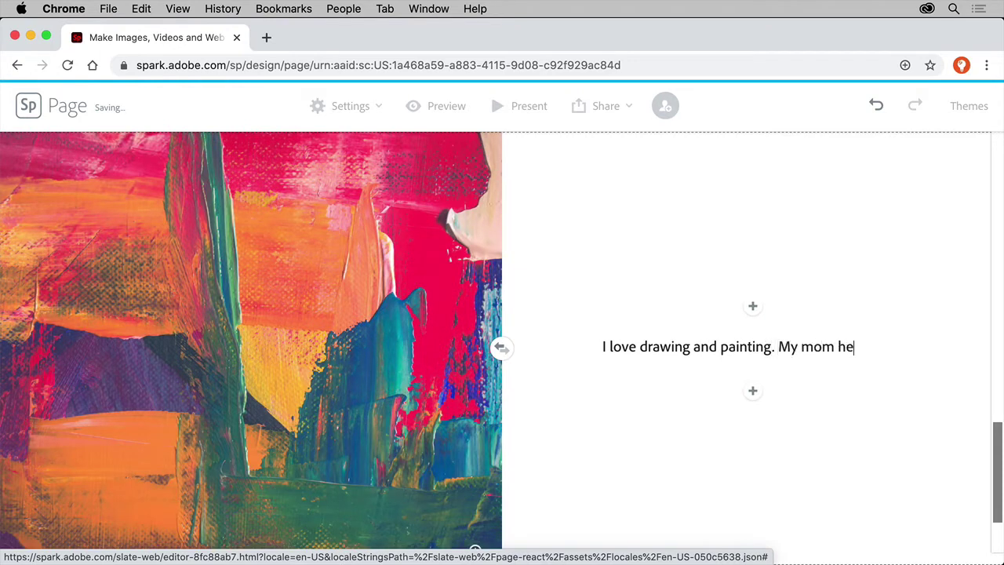
pyautogui.write('lped me set up a place to create my art.')
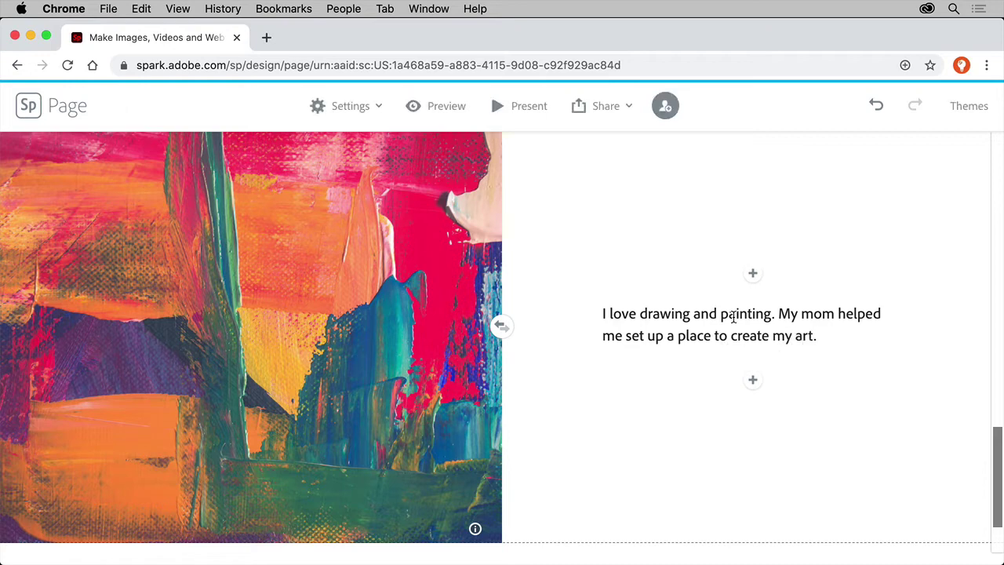
pyautogui.scroll(-3, 712, 381)
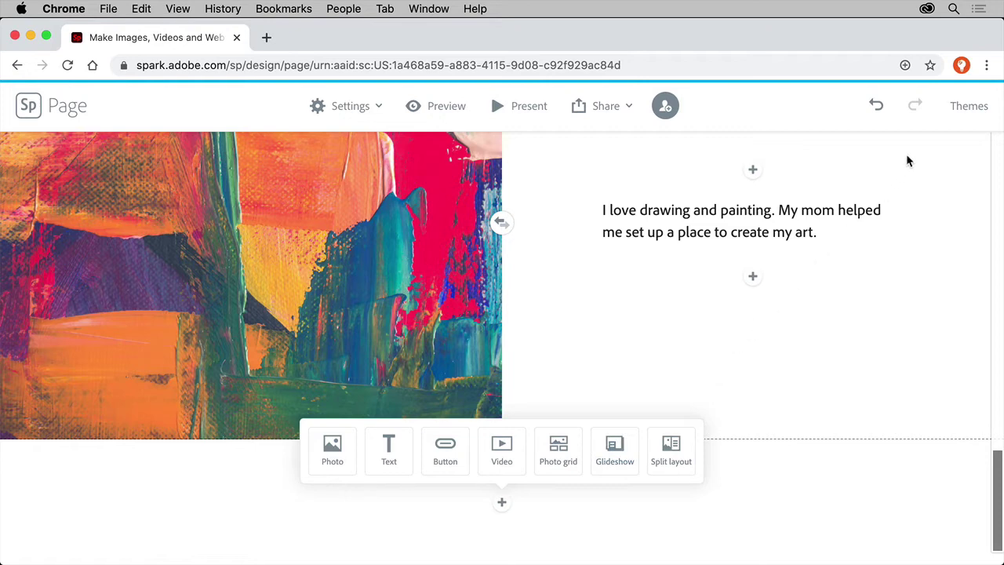
# Apply the Storybook theme from Spark Themes to the whole page.
pyautogui.click(962, 112)
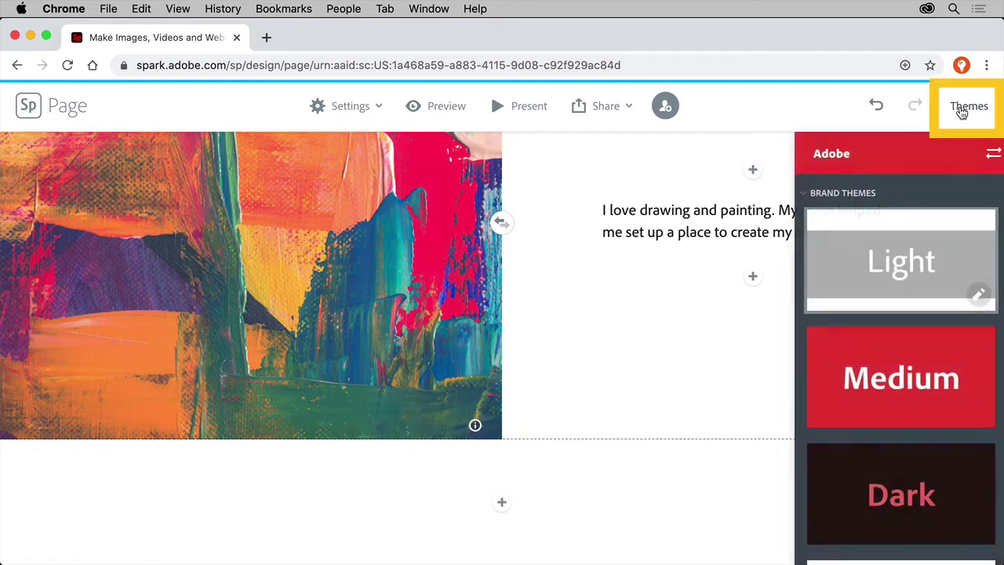
pyautogui.scroll(-5, 928, 306)
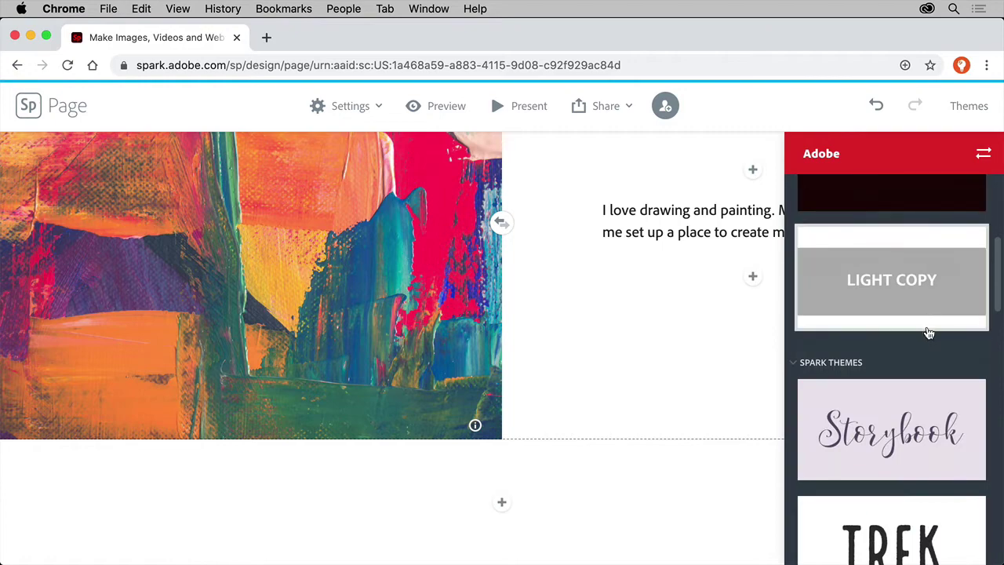
pyautogui.click(931, 448)
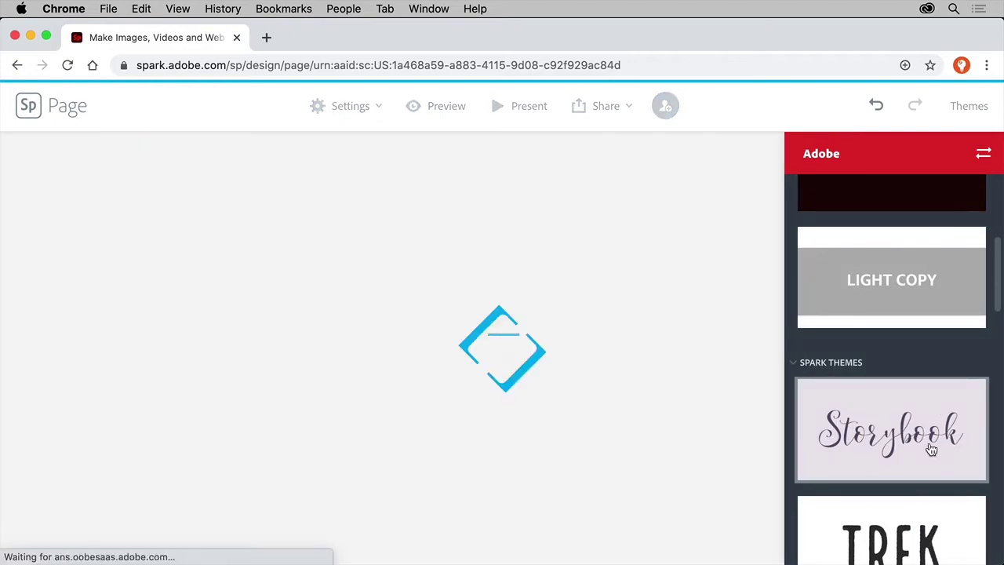
pyautogui.scroll(10, 611, 311)
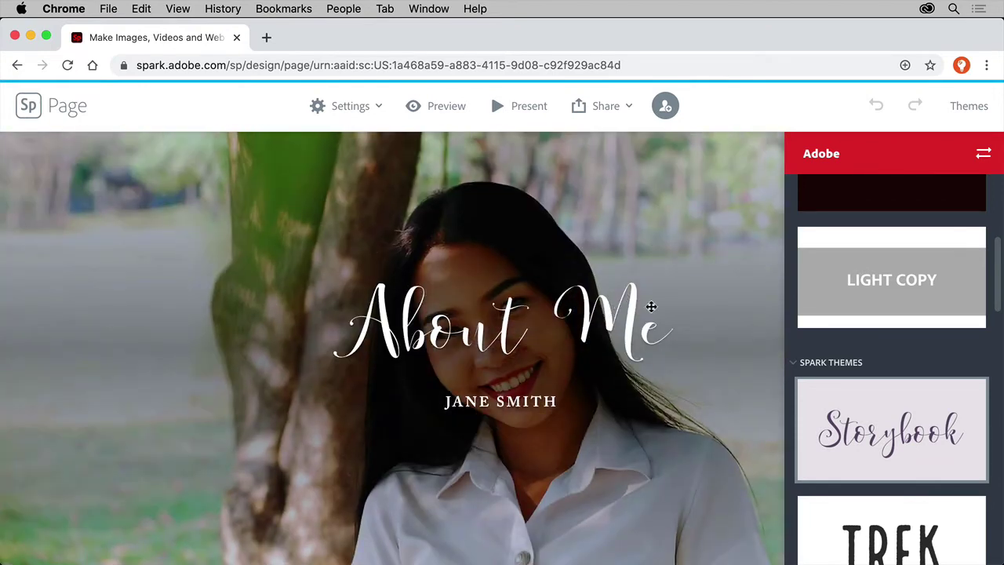
pyautogui.scroll(3, 911, 236)
pyautogui.scroll(2, 921, 230)
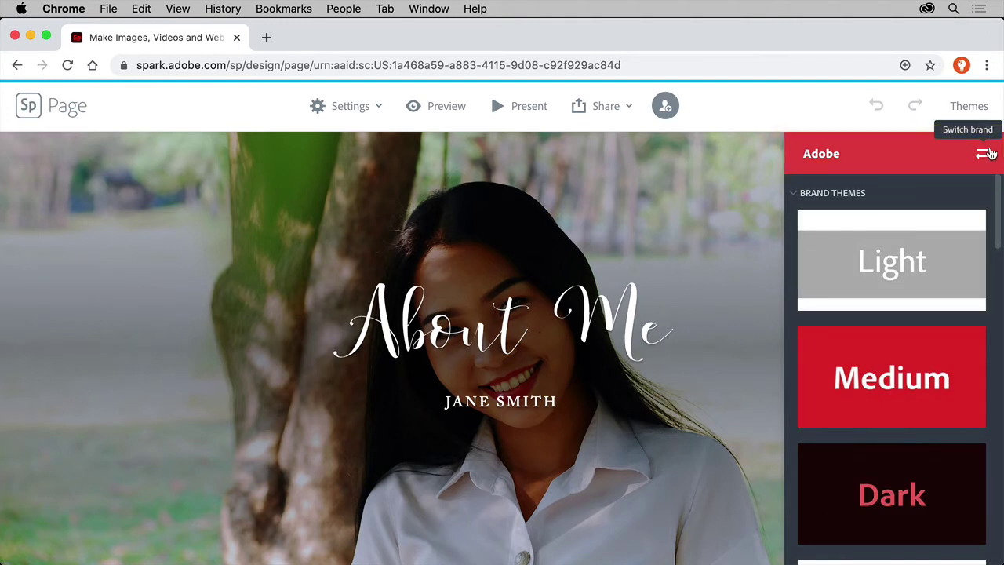
# Switch to the school brand from the brand list and close the Themes panel.
pyautogui.click(985, 154)
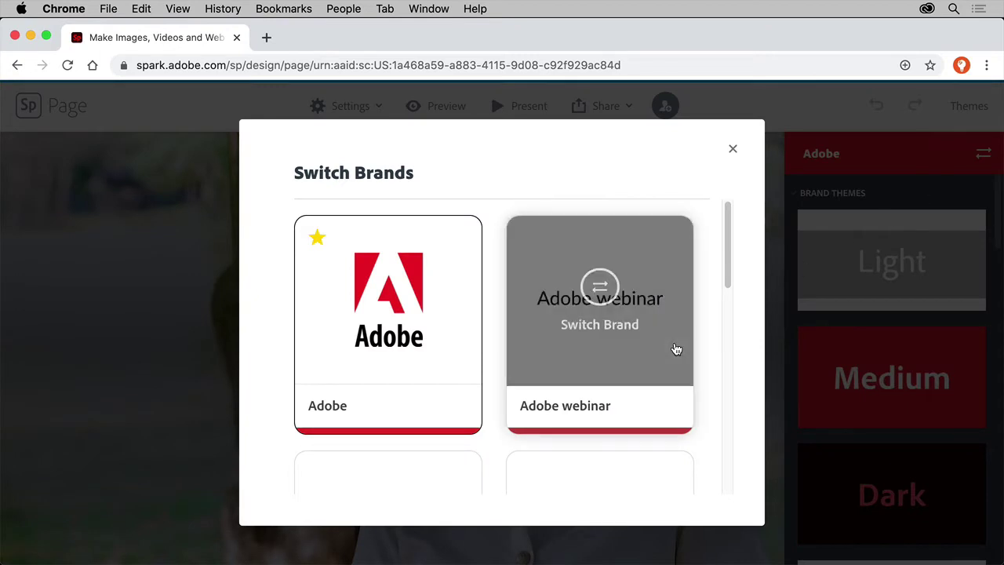
pyautogui.scroll(-10, 676, 349)
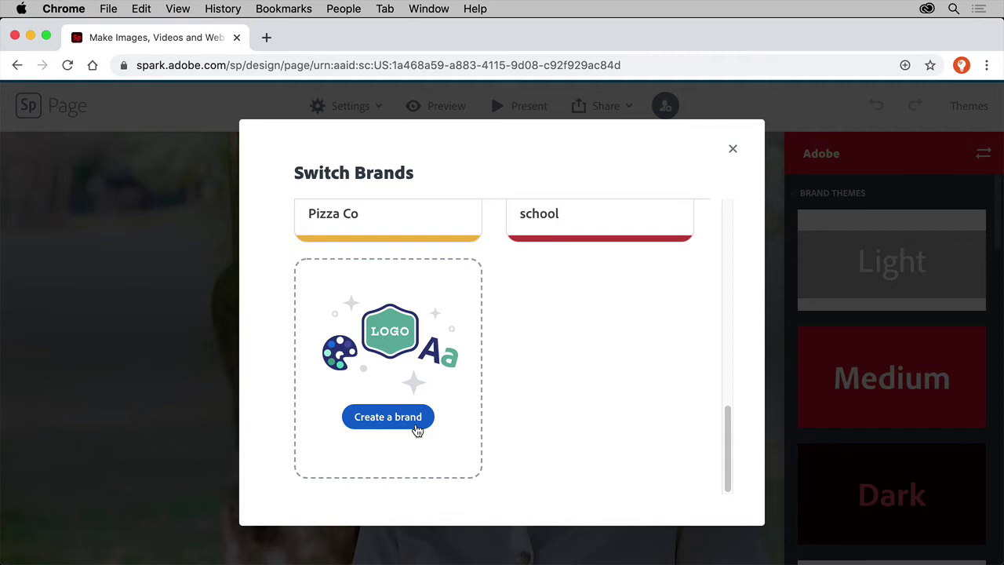
pyautogui.scroll(3, 588, 329)
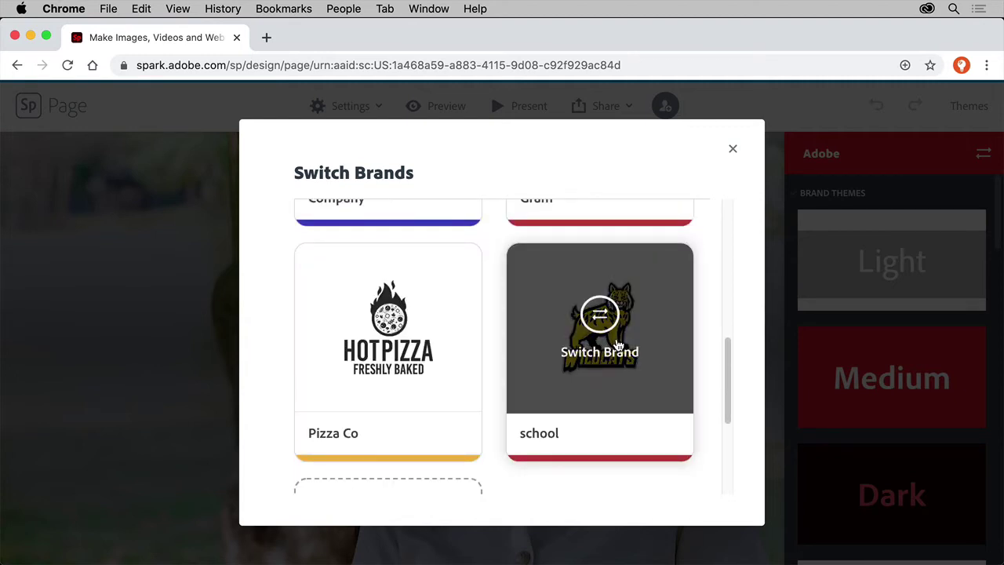
pyautogui.click(617, 342)
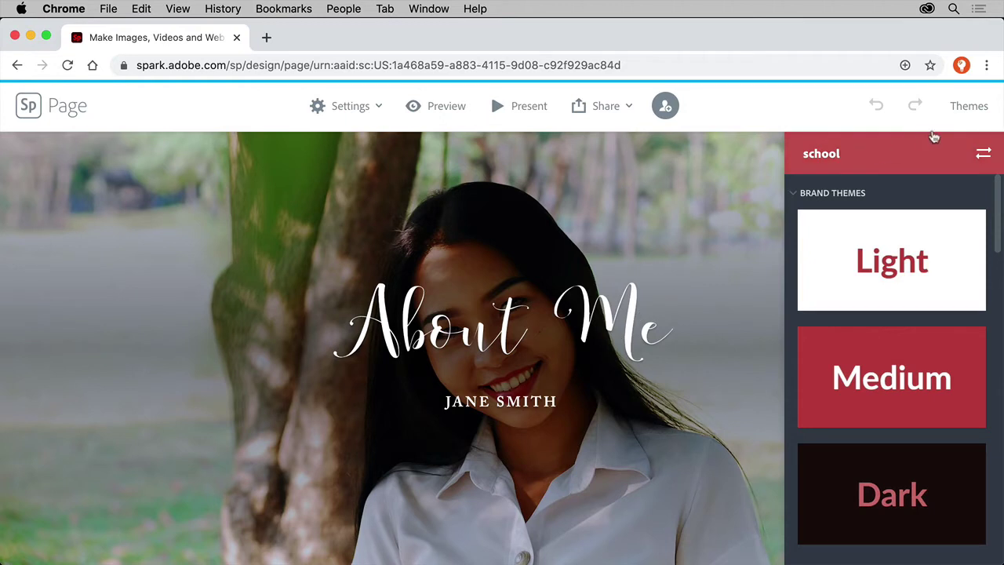
pyautogui.click(973, 108)
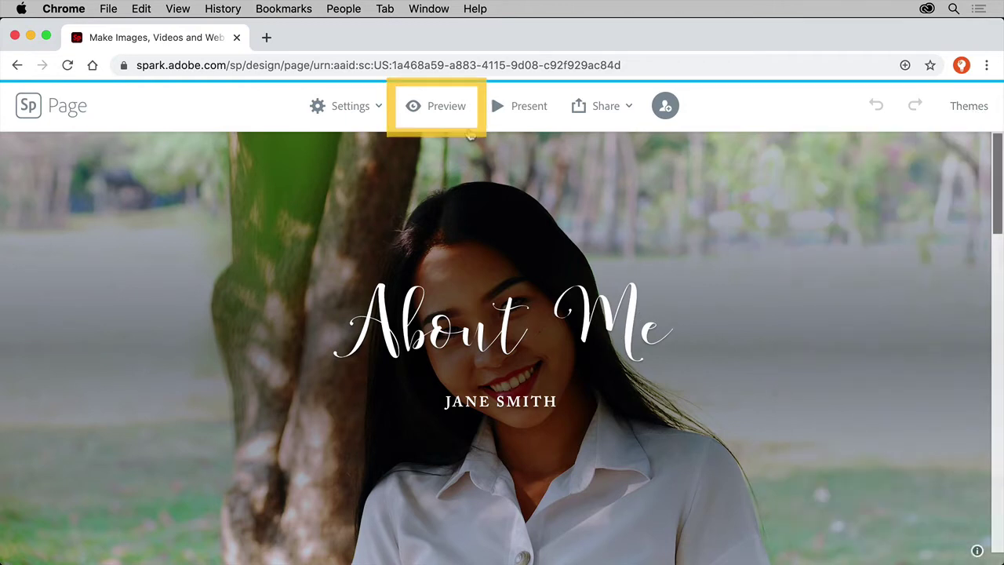
# Preview the finished page, enlarge the paintbrush-jar photo, then close it and the preview.
pyautogui.click(442, 110)
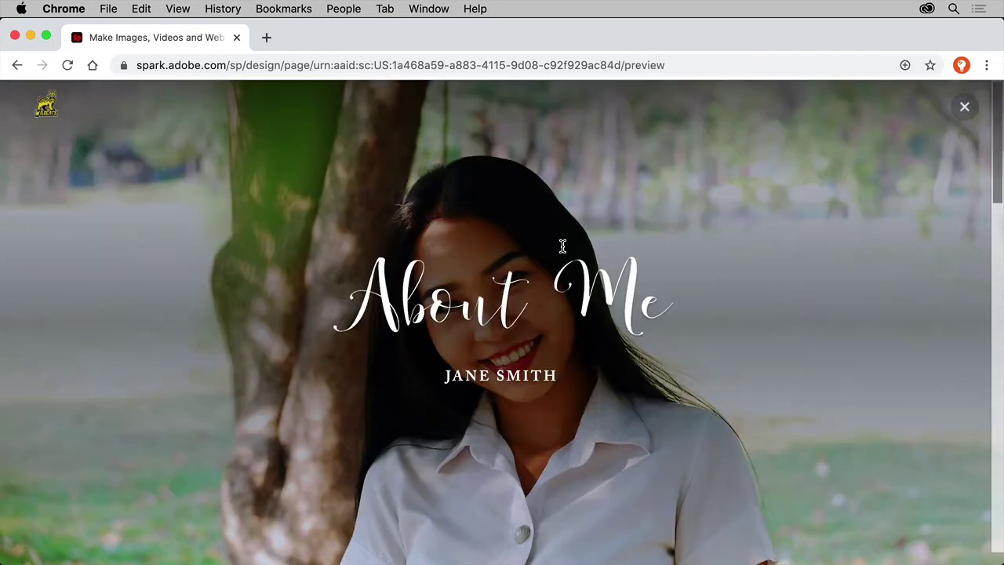
pyautogui.scroll(-5, 560, 244)
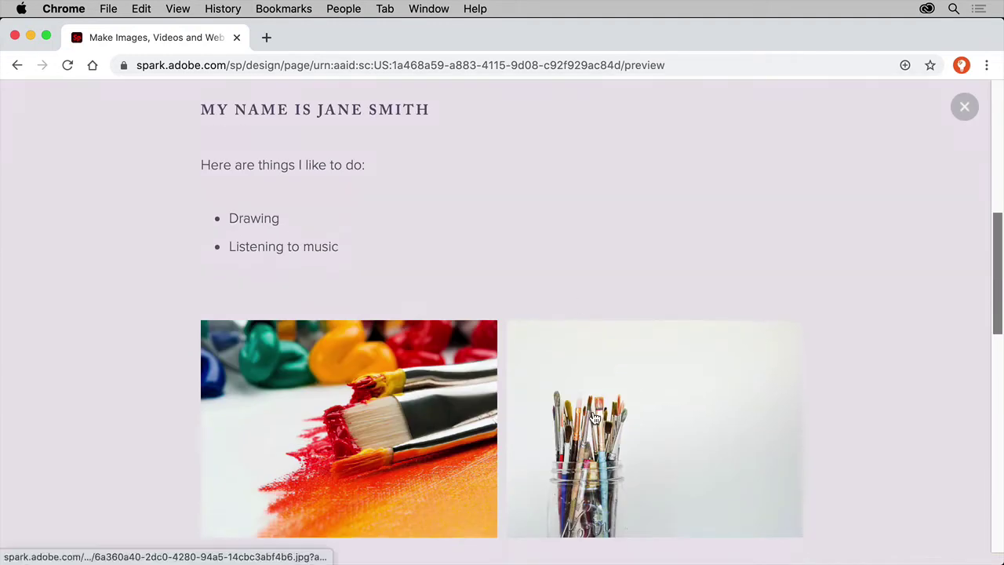
pyautogui.click(594, 411)
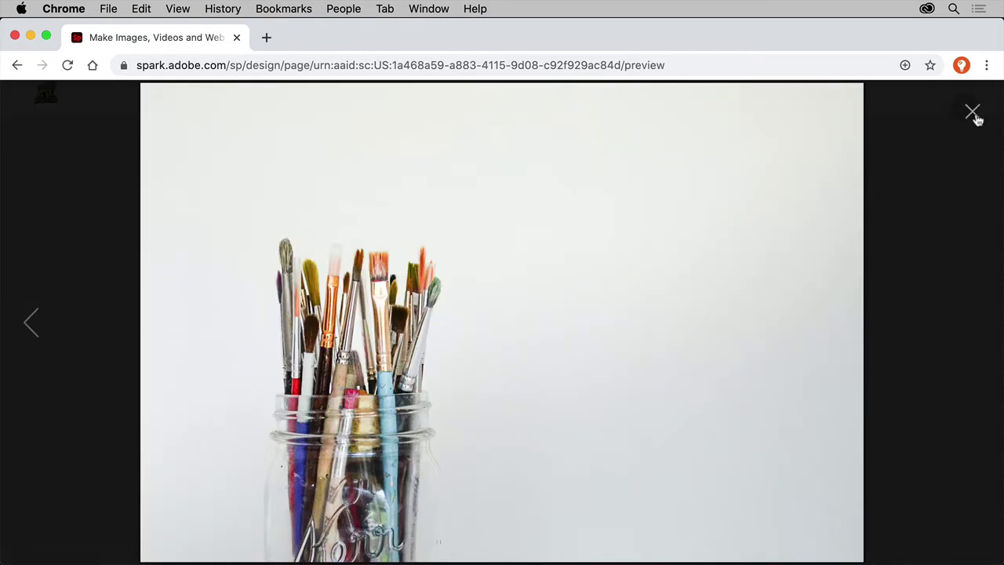
pyautogui.click(973, 113)
pyautogui.click(977, 117)
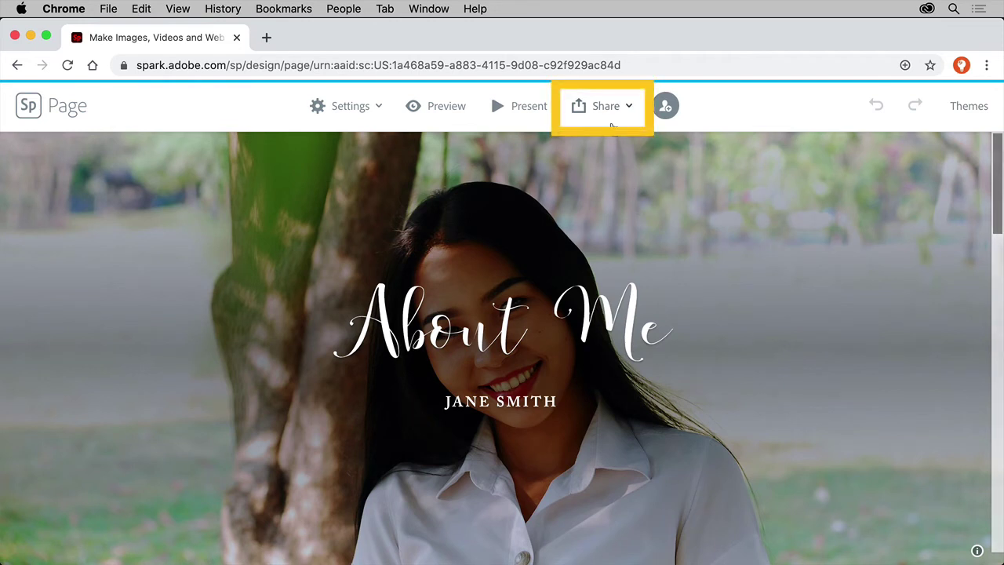
# Publish the About Me page and create its shareable link.
pyautogui.click(608, 107)
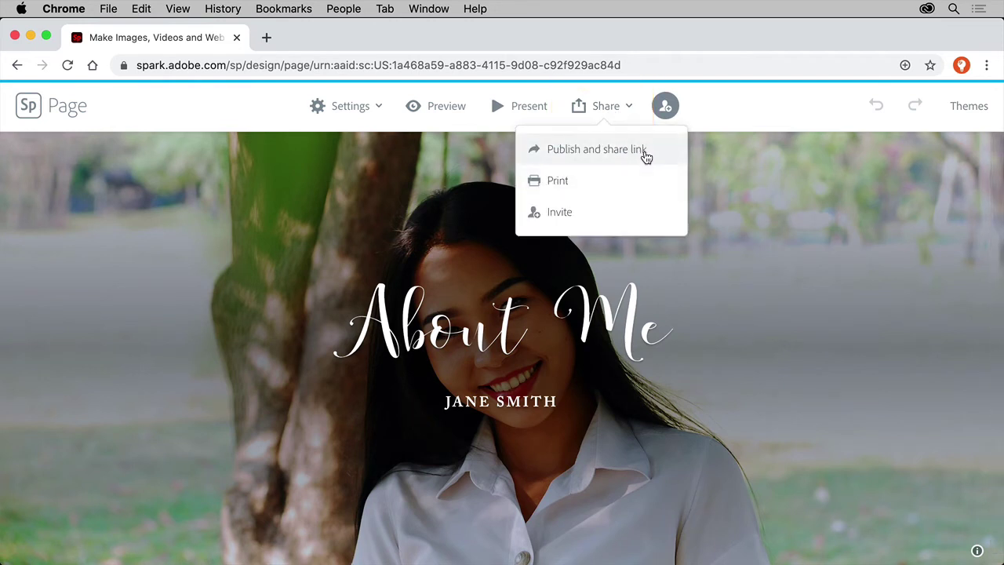
pyautogui.click(644, 157)
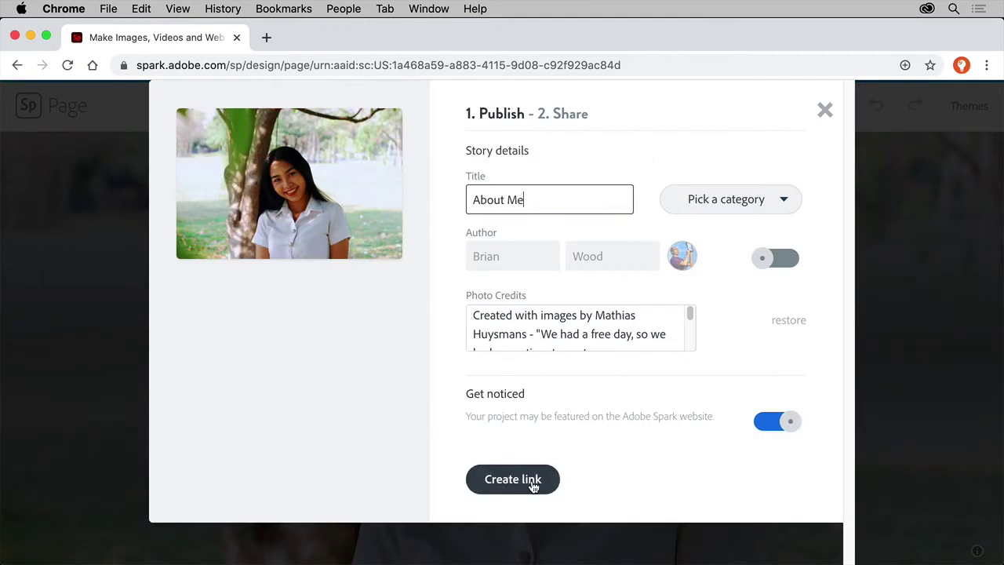
pyautogui.click(533, 487)
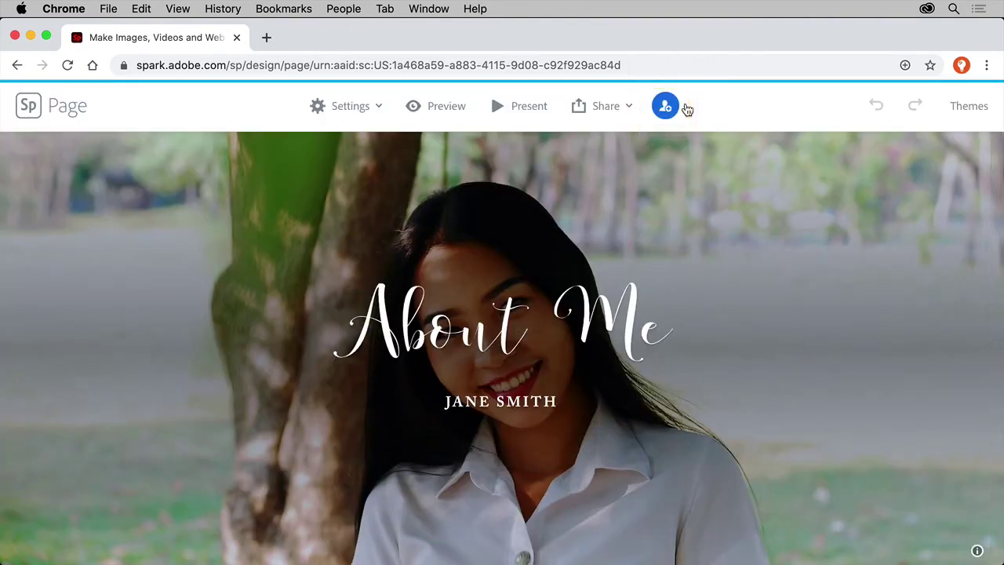
# Enter a collaborator's address in the invite field, then select and zoom to XD's Home artboard.
pyautogui.click(685, 109)
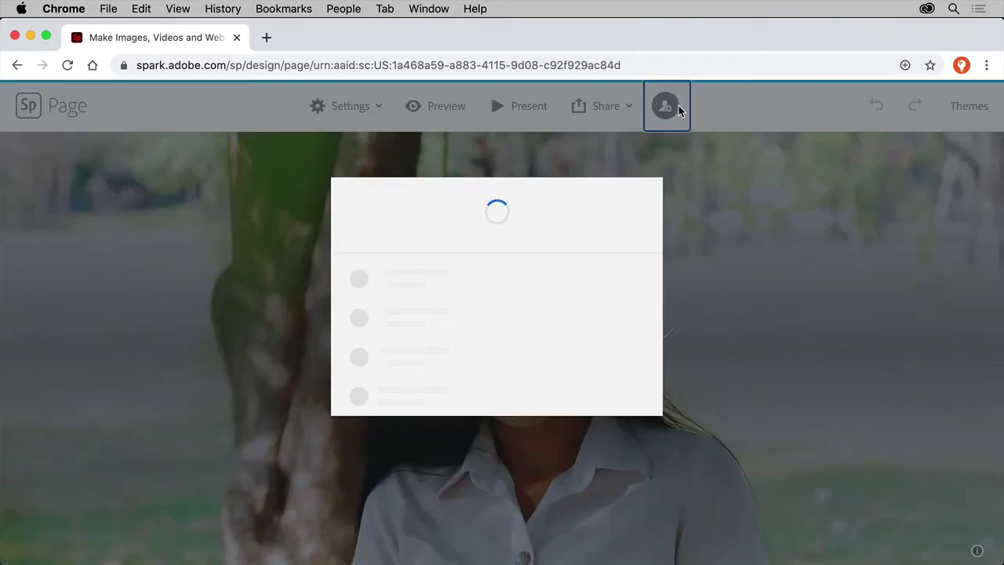
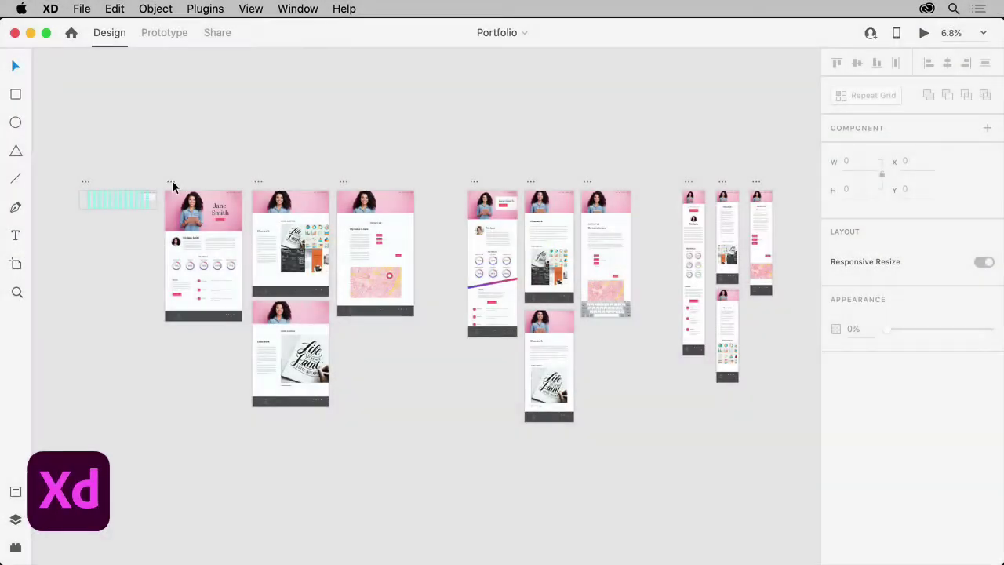
pyautogui.click(172, 184)
pyautogui.press('super+3')
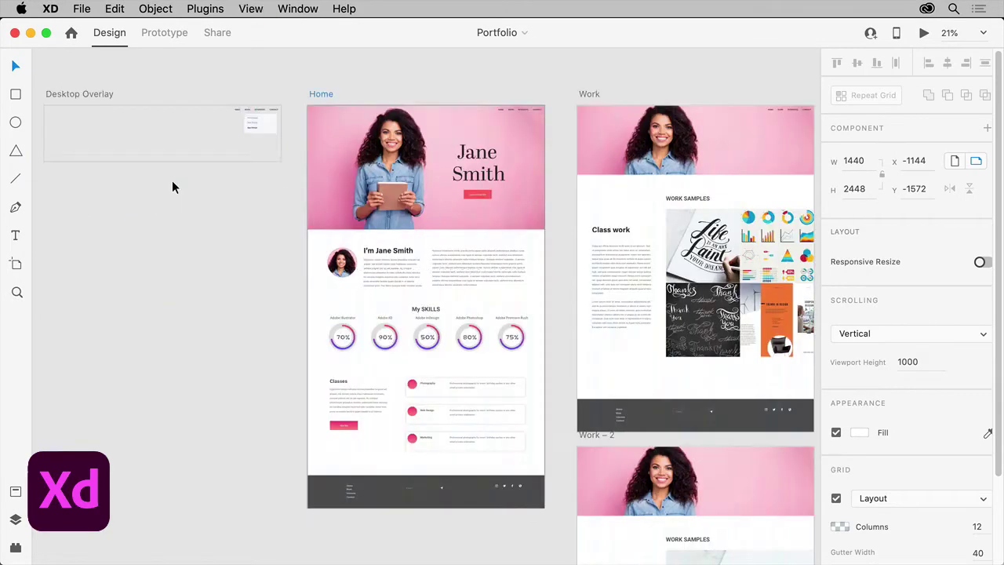
# Move the I'm Jane Smith group slightly lower on the Home page.
pyautogui.scroll(3, 373, 266)
pyautogui.moveTo(372, 260); pyautogui.dragTo(372, 267)
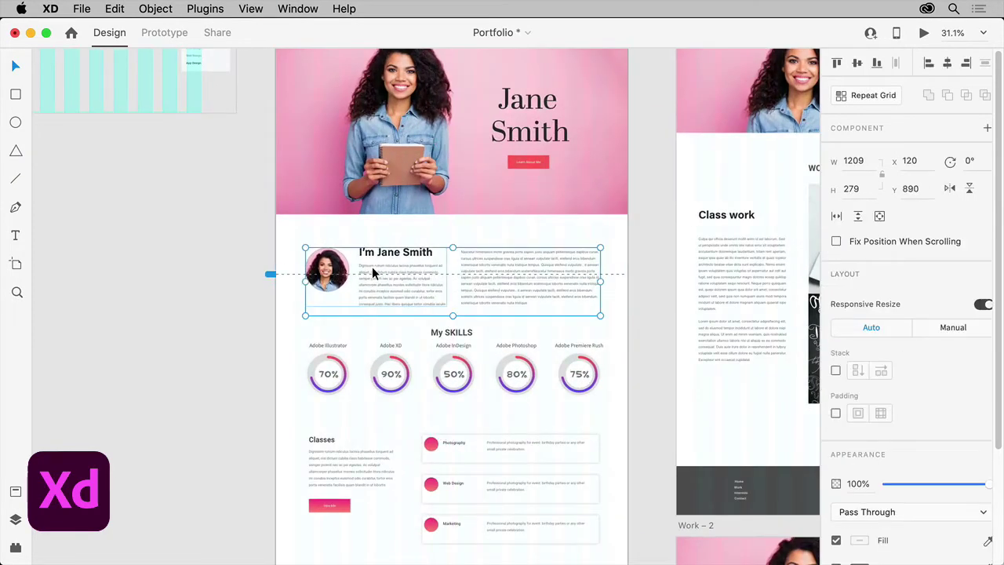
pyautogui.doubleClick(330, 274)
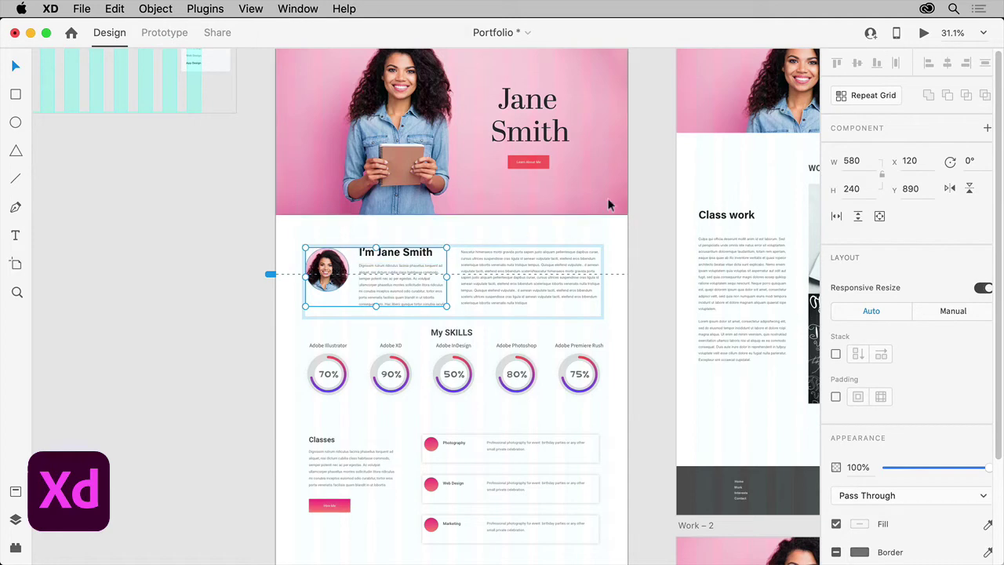
# Preview the Portfolio prototype through Learn About Me to the Work Samples page, then close it.
pyautogui.click(924, 34)
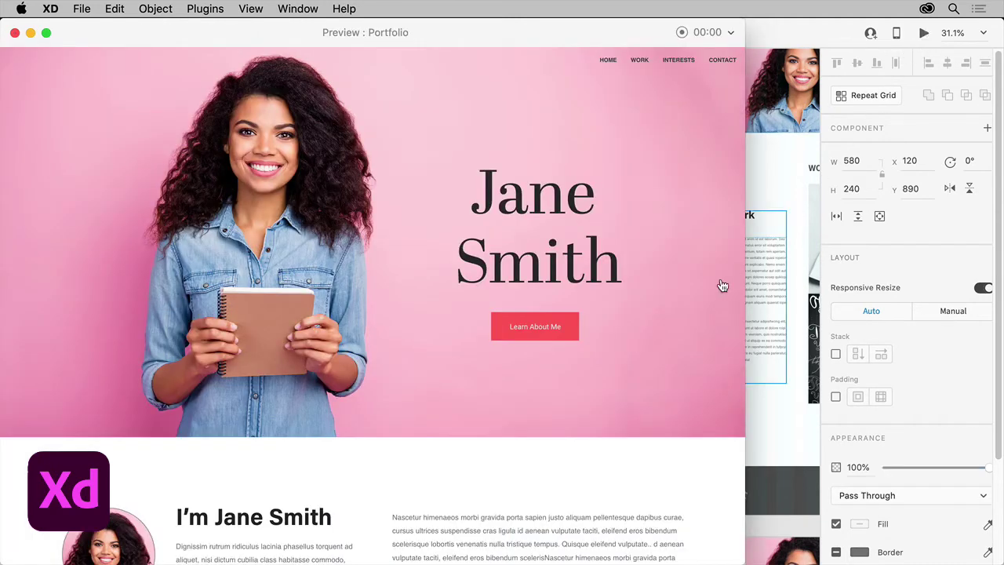
pyautogui.click(546, 335)
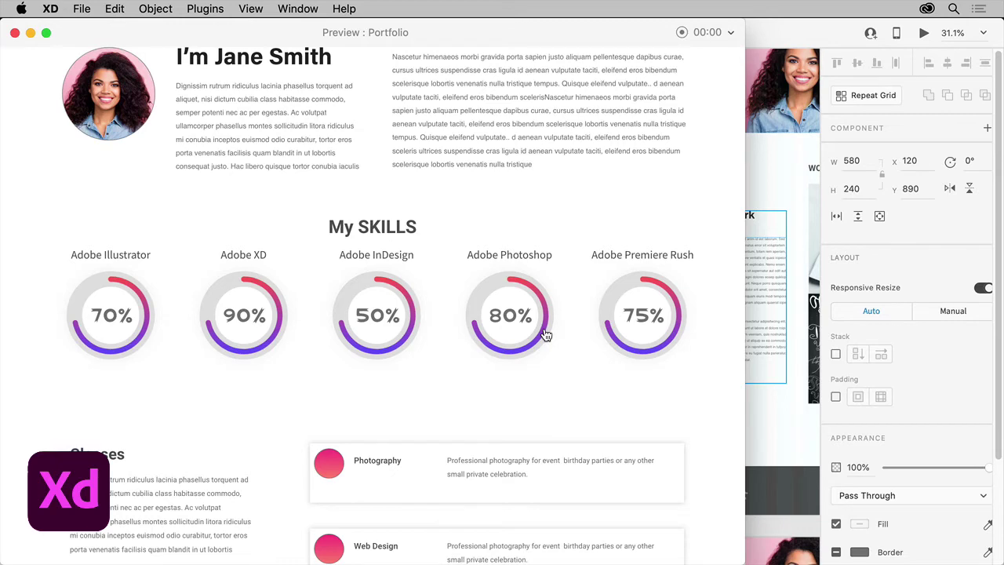
pyautogui.click(546, 335)
pyautogui.scroll(-4, 544, 327)
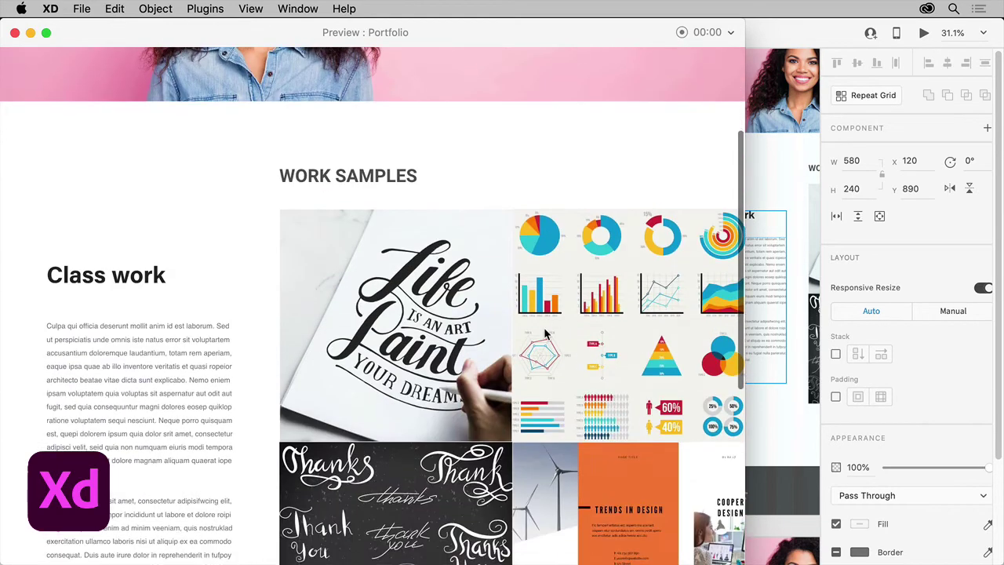
pyautogui.click(432, 335)
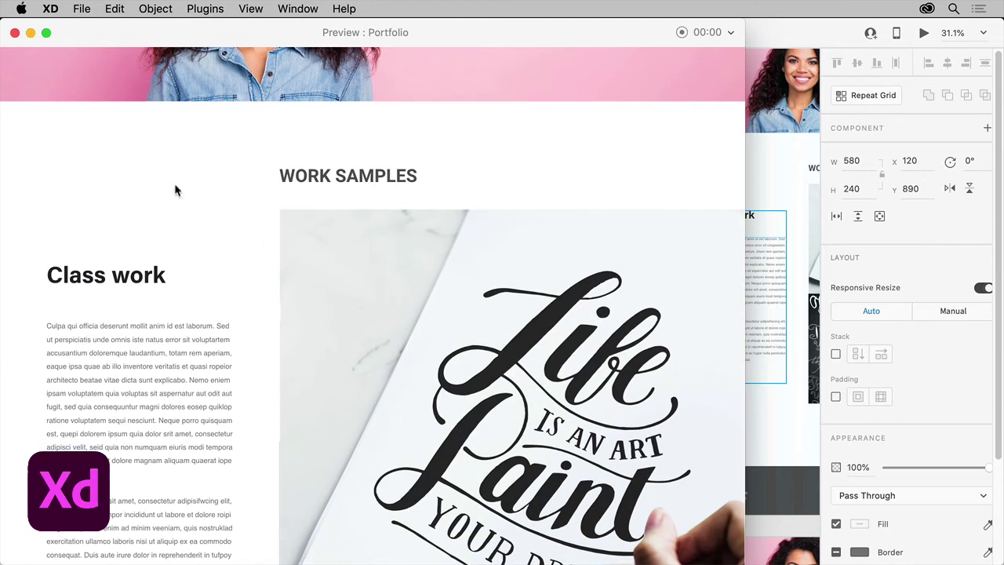
pyautogui.click(14, 33)
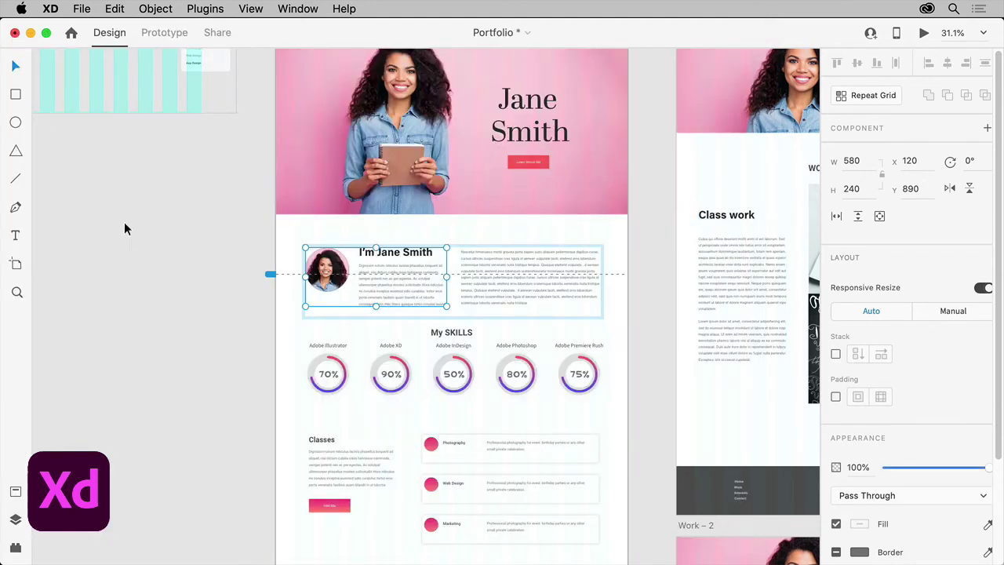
# Turn on Responsive Resize for the Contact – tablet artboard and narrow it to 756 wide.
pyautogui.click(156, 249)
pyautogui.press('super+0')
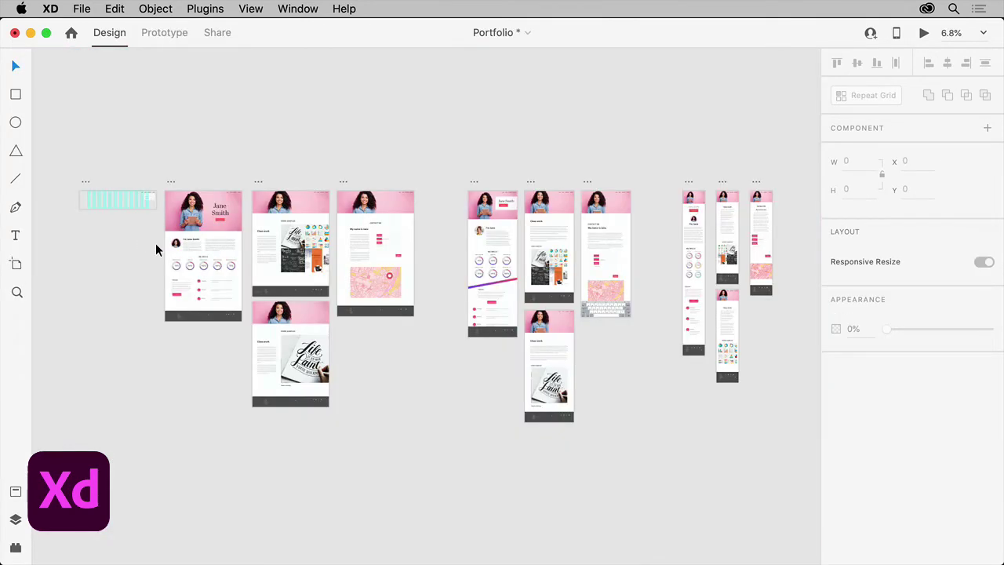
pyautogui.click(587, 185)
pyautogui.press('super+3')
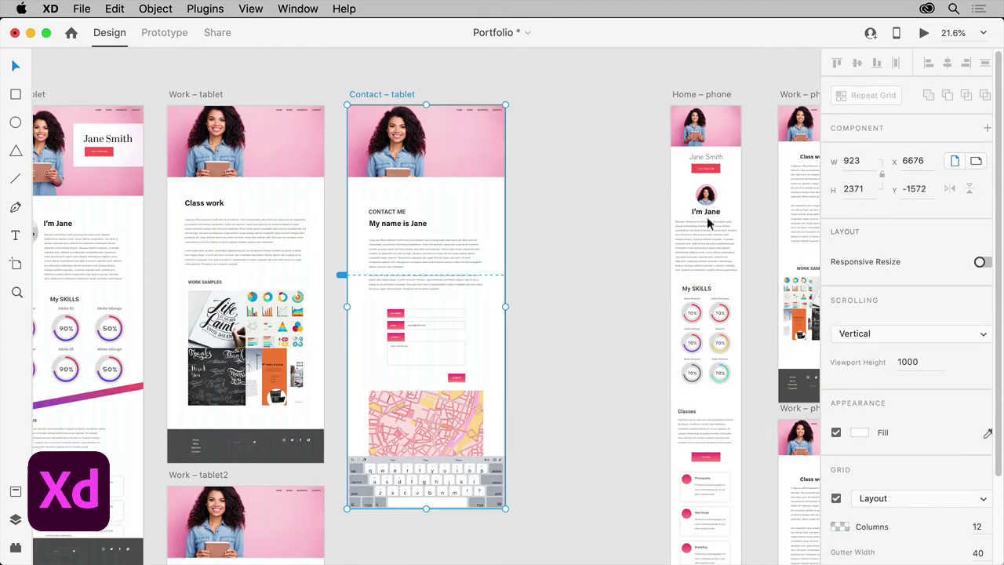
pyautogui.click(983, 264)
pyautogui.moveTo(506, 307); pyautogui.dragTo(460, 310)
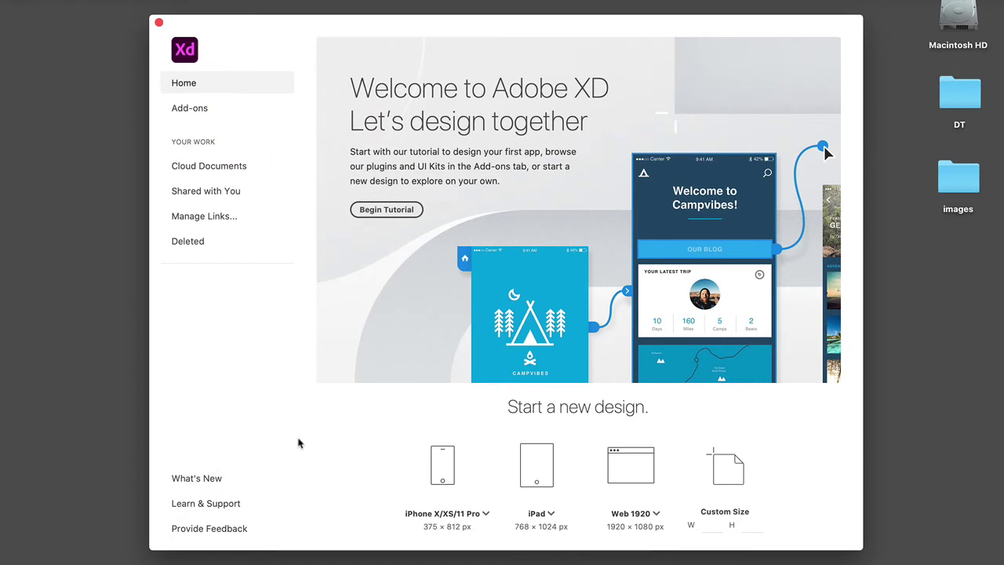
# Create a new document from the Web 1920 (1920 × 1080) artboard preset.
pyautogui.click(658, 515)
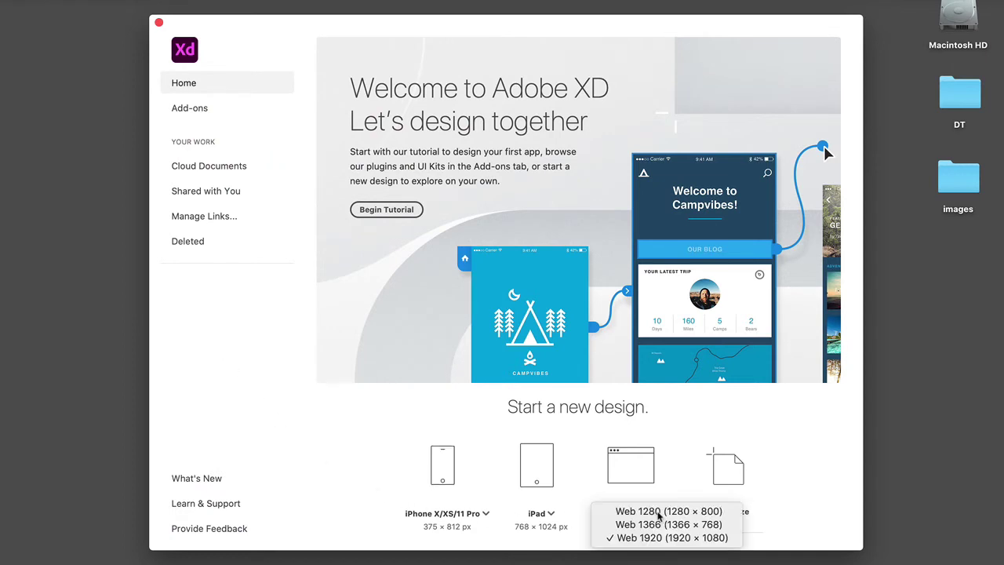
pyautogui.click(668, 538)
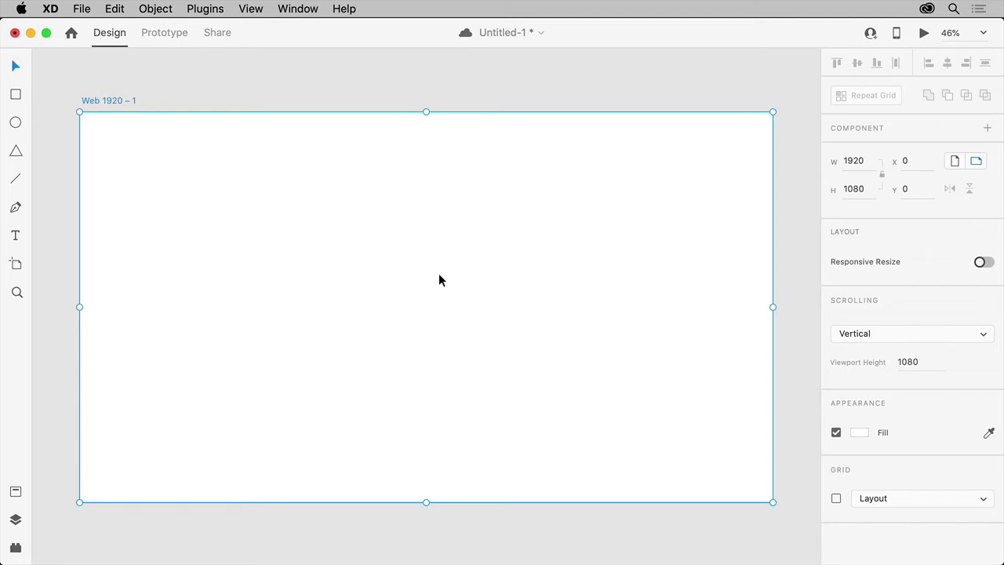
# Save the file and show a 12-column layout grid with columns at 6% opacity.
pyautogui.press('super+s')
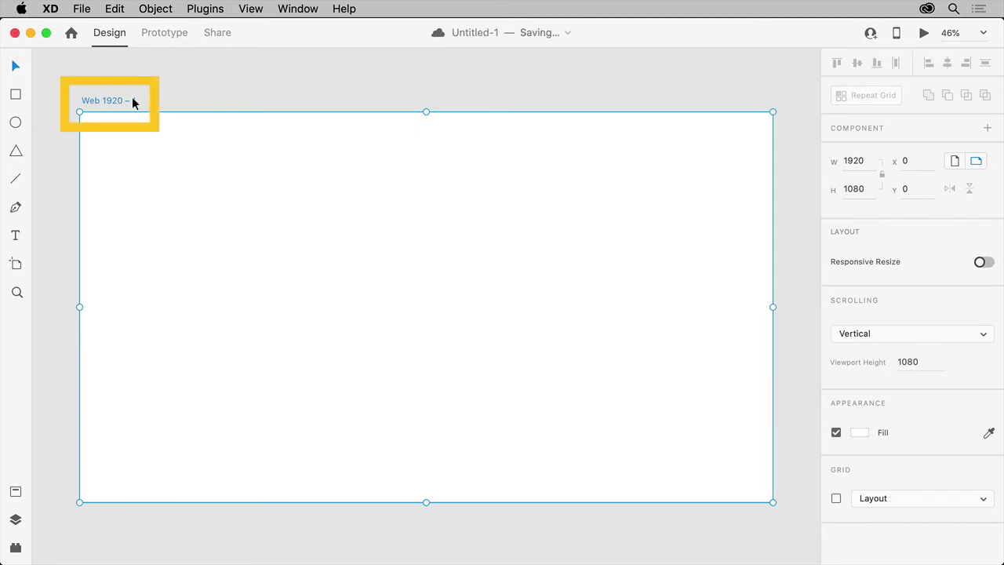
pyautogui.click(837, 499)
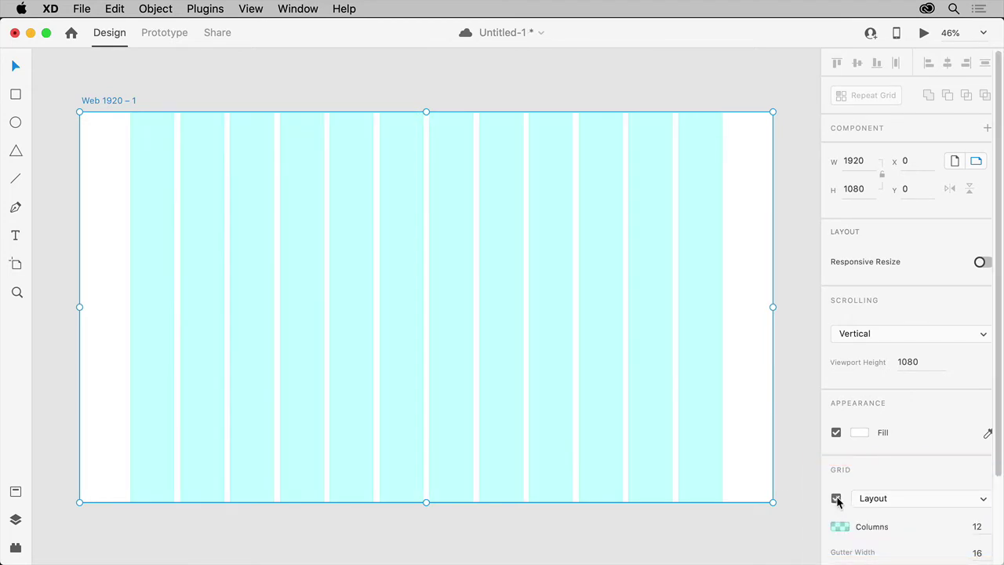
pyautogui.scroll(-5, 836, 502)
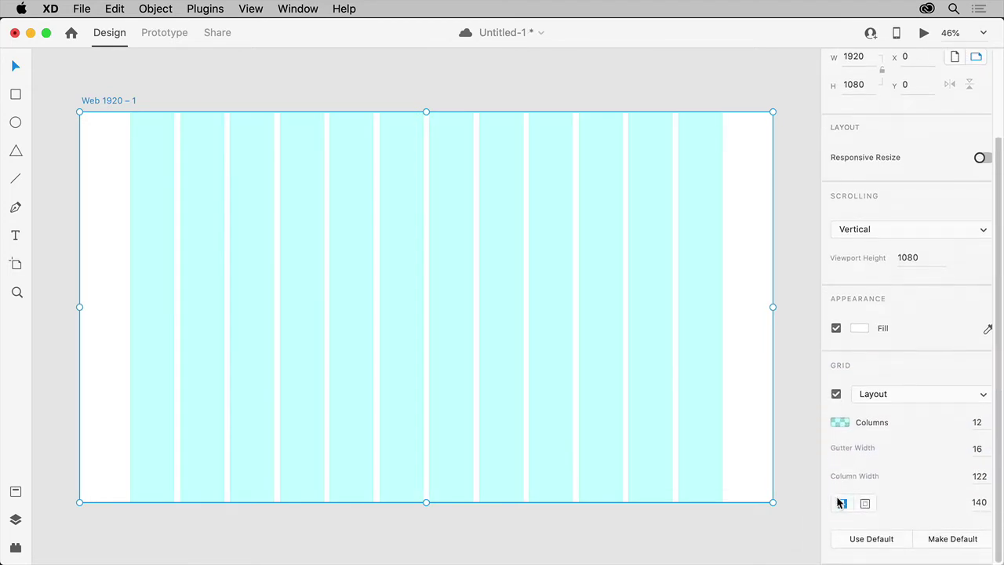
pyautogui.click(839, 422)
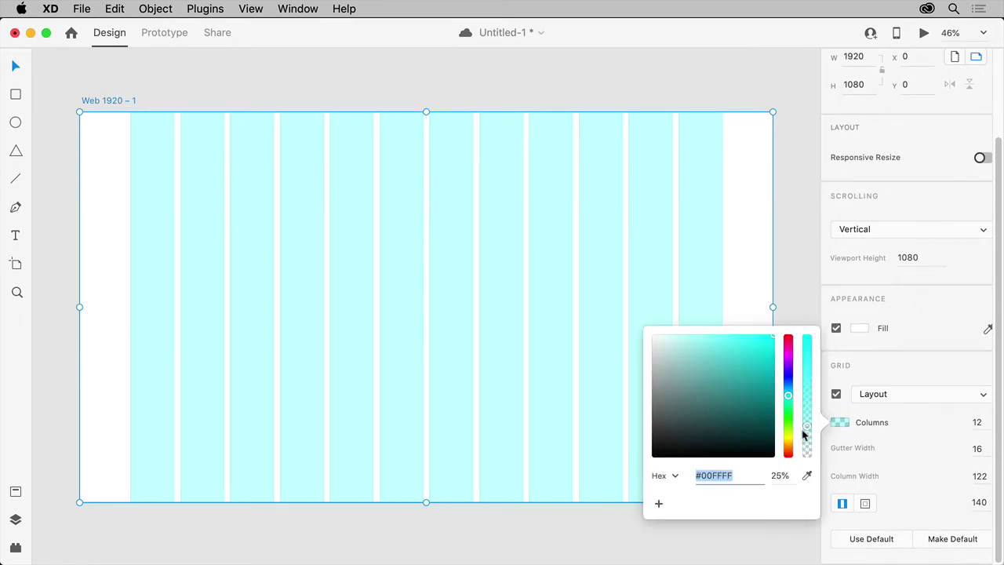
pyautogui.moveTo(808, 430); pyautogui.dragTo(807, 450)
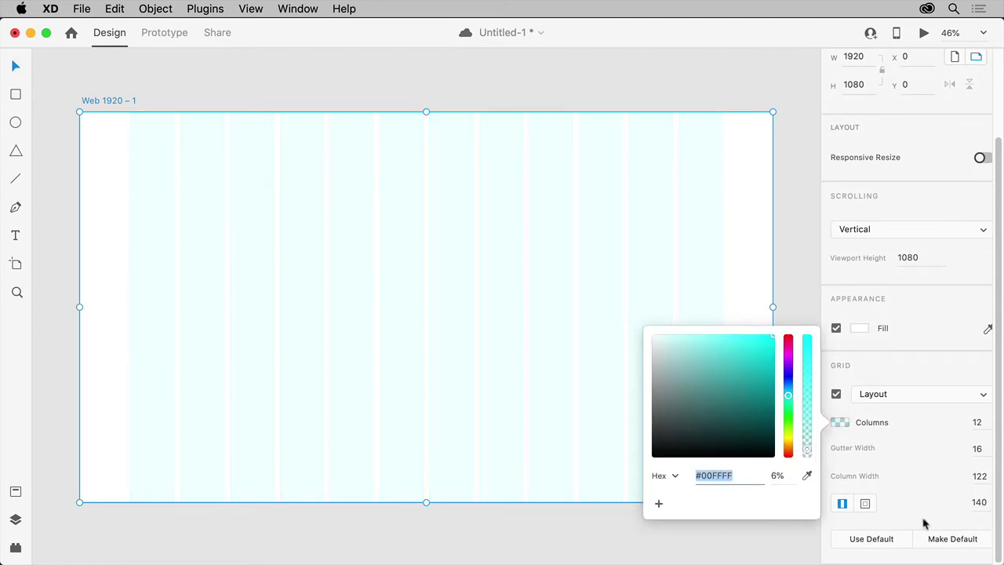
pyautogui.click(955, 542)
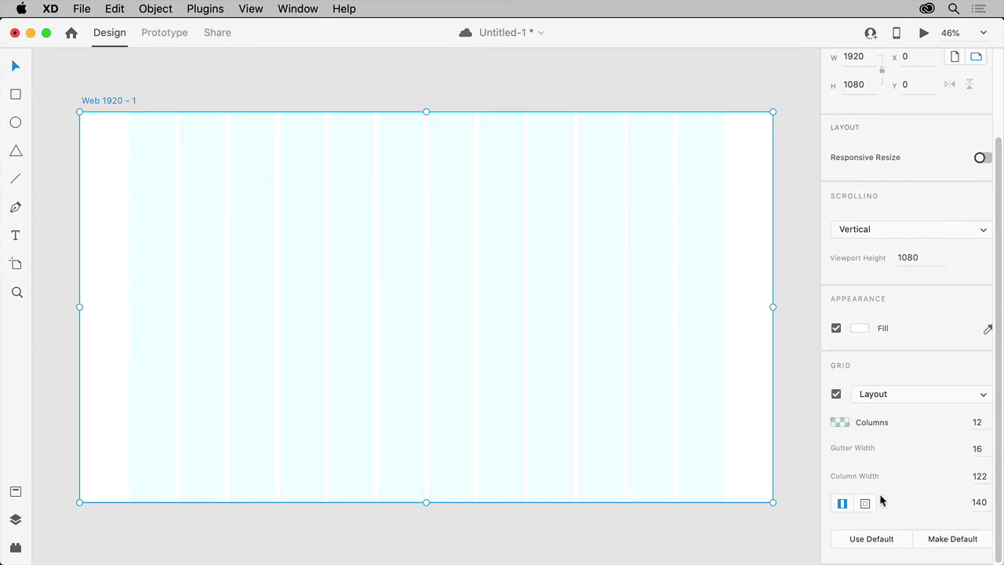
# Add two more Web 1920 artboards beside the first one.
pyautogui.click(17, 267)
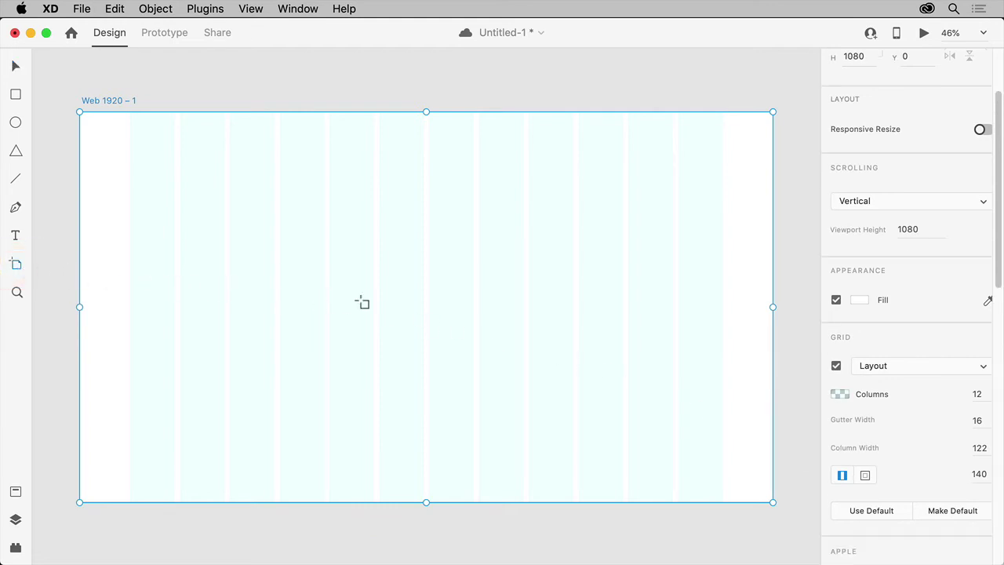
pyautogui.click(620, 222)
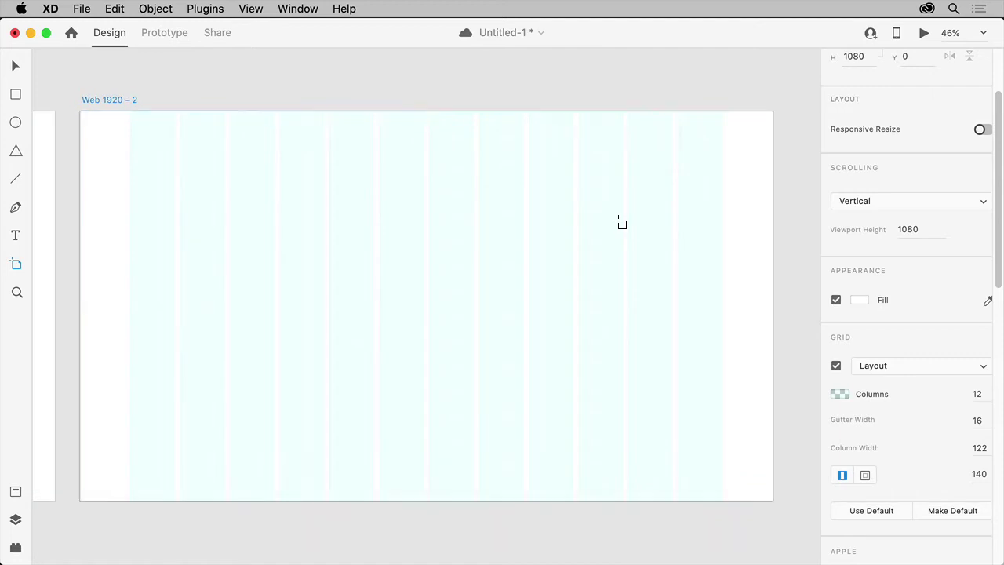
pyautogui.click(620, 222)
# Pan back to Web 1920 – 1, return to the Select tool, and switch to the Finder images folder.
pyautogui.moveTo(119, 212); pyautogui.dragTo(772, 208)
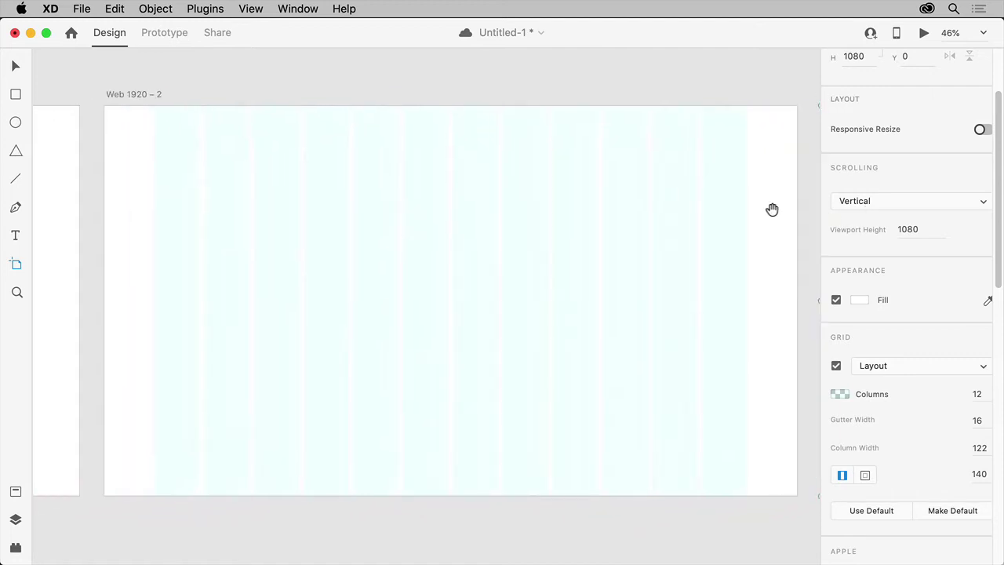
pyautogui.moveTo(50, 190); pyautogui.dragTo(716, 188)
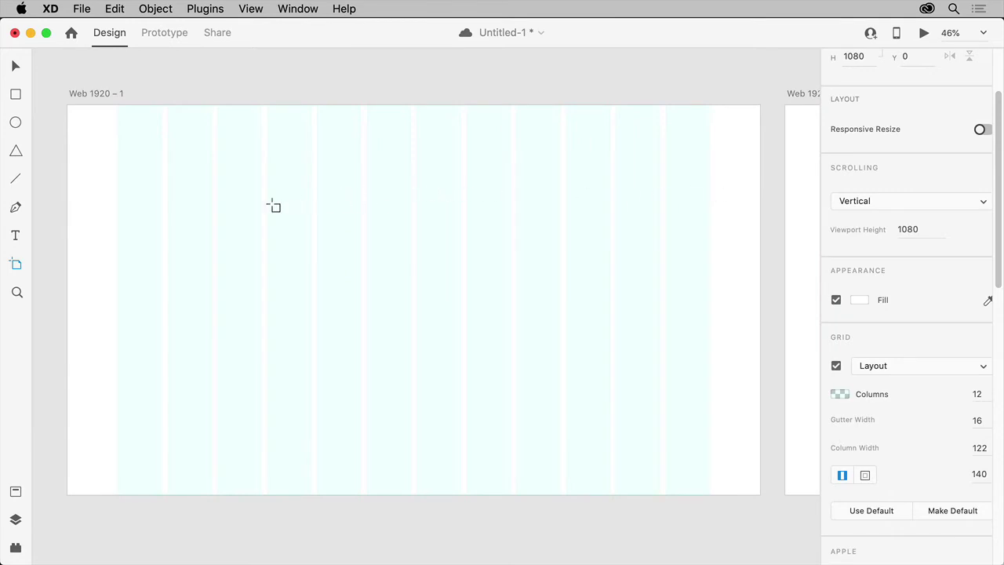
pyautogui.press('v')
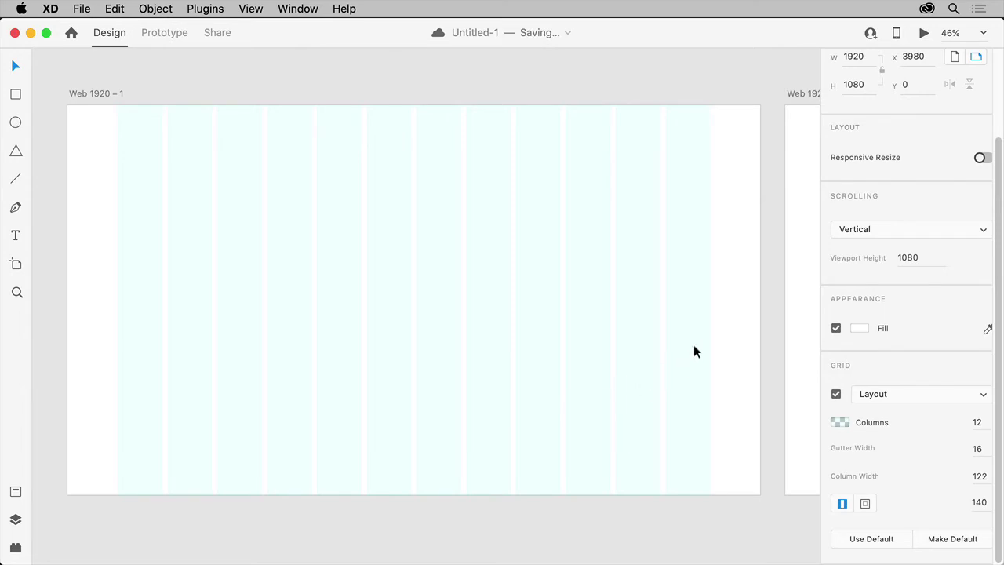
pyautogui.press('super+Tab')
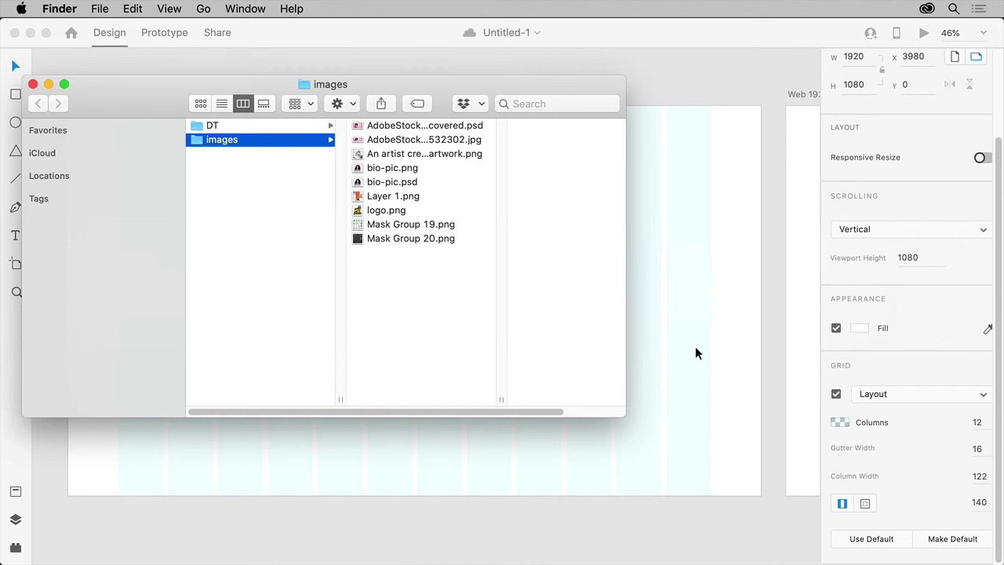
# Drop the stock photo, Mask Group 19.png and Mask Group 20.png in, snapping the hero photo to 0,0.
pyautogui.click(453, 141)
pyautogui.keyDown('super'); pyautogui.click(384, 226); pyautogui.keyUp('super')
pyautogui.keyDown('super'); pyautogui.click(372, 239); pyautogui.keyUp('super')
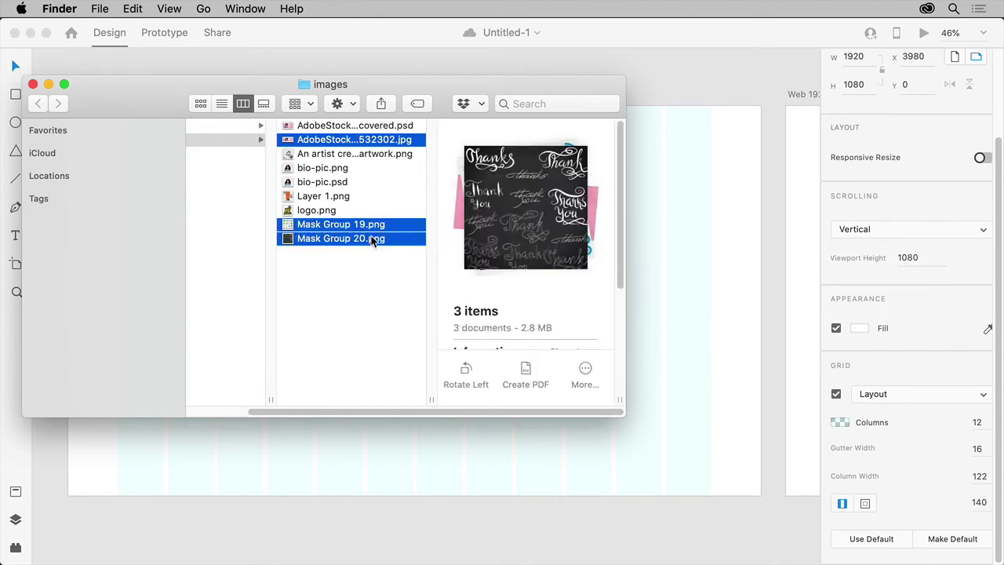
pyautogui.moveTo(258, 78); pyautogui.dragTo(181, 267)
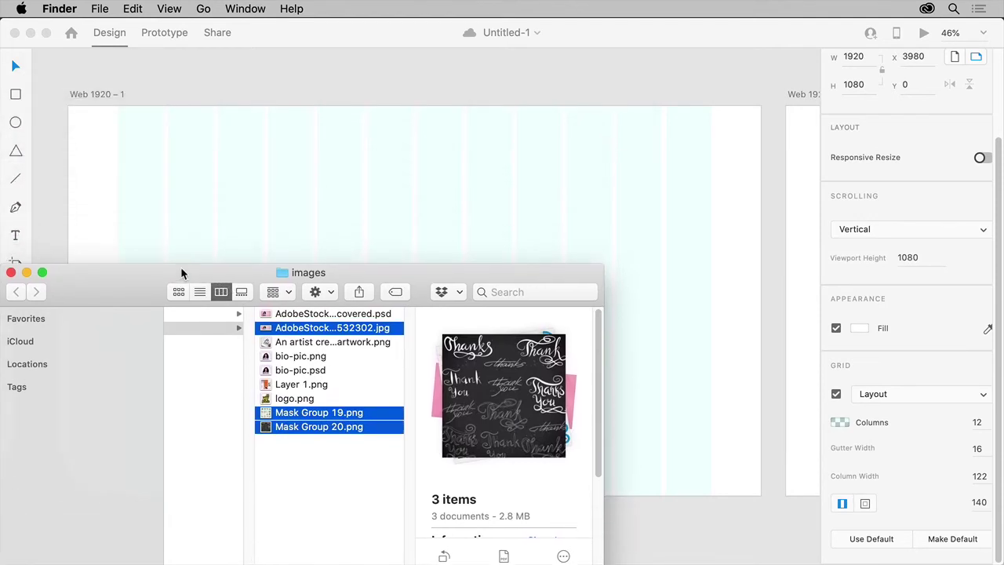
pyautogui.moveTo(260, 328); pyautogui.dragTo(73, 114)
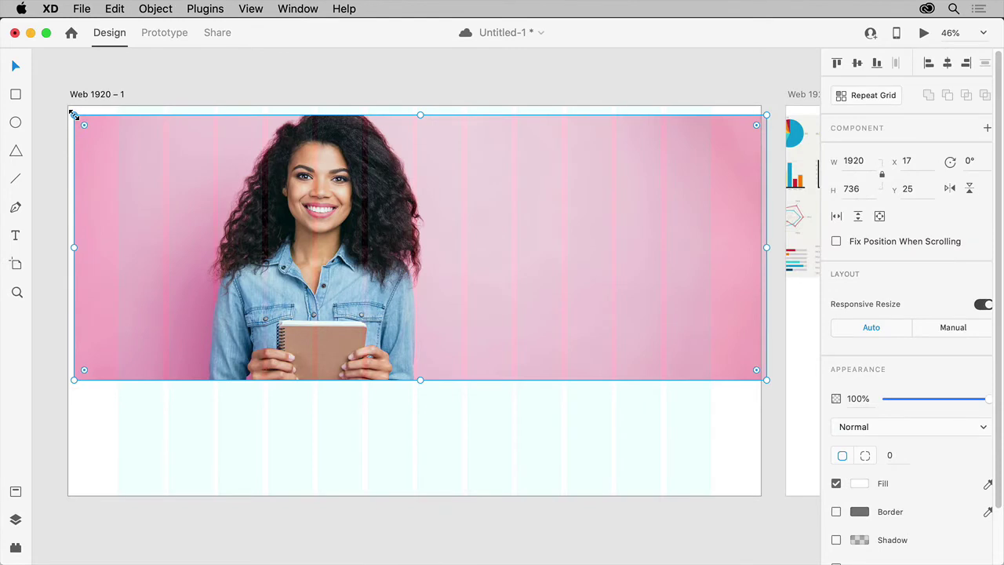
pyautogui.moveTo(107, 161); pyautogui.dragTo(101, 155)
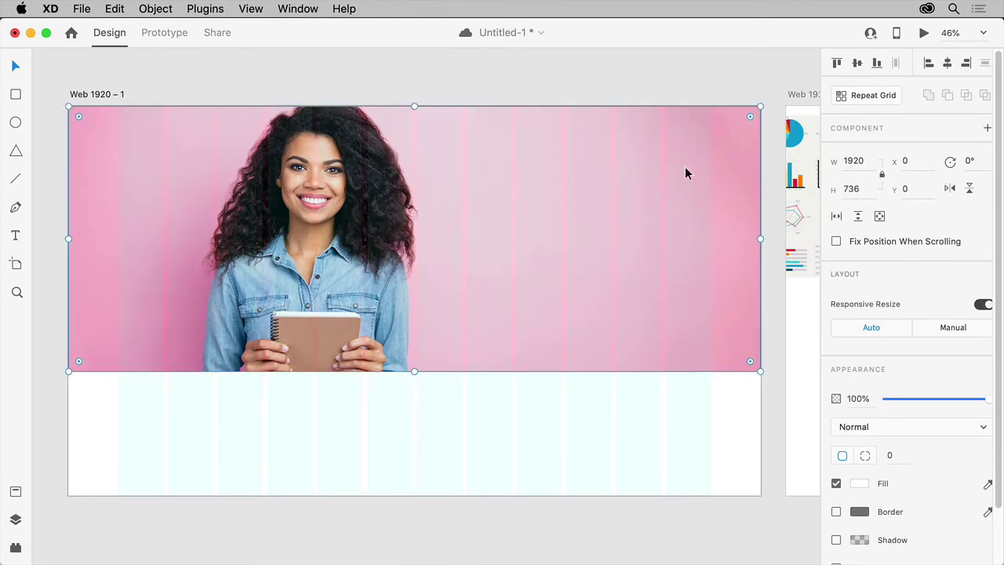
# Shrink the charts image to 375 × 375 and place the Thank-you image beside it.
pyautogui.moveTo(802, 190); pyautogui.dragTo(747, 402)
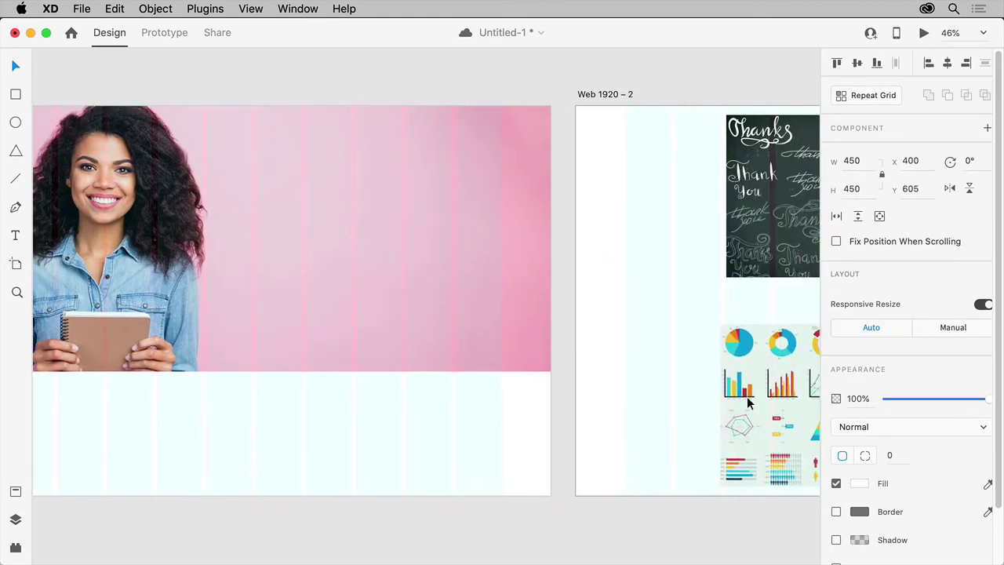
pyautogui.hscroll(5, 747, 403)
pyautogui.scroll(-2, 747, 403)
pyautogui.moveTo(549, 205); pyautogui.dragTo(521, 233)
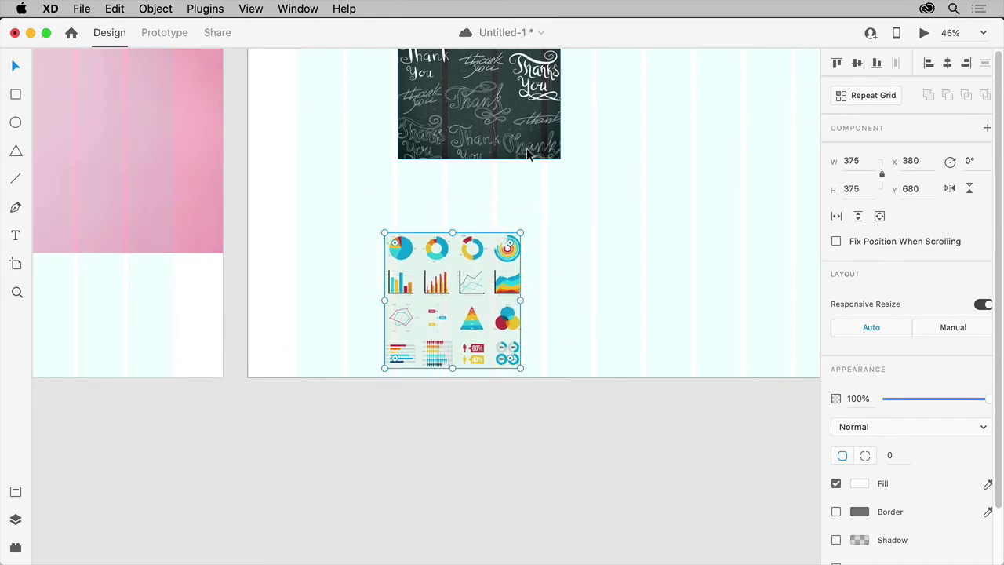
pyautogui.moveTo(528, 154); pyautogui.dragTo(677, 366)
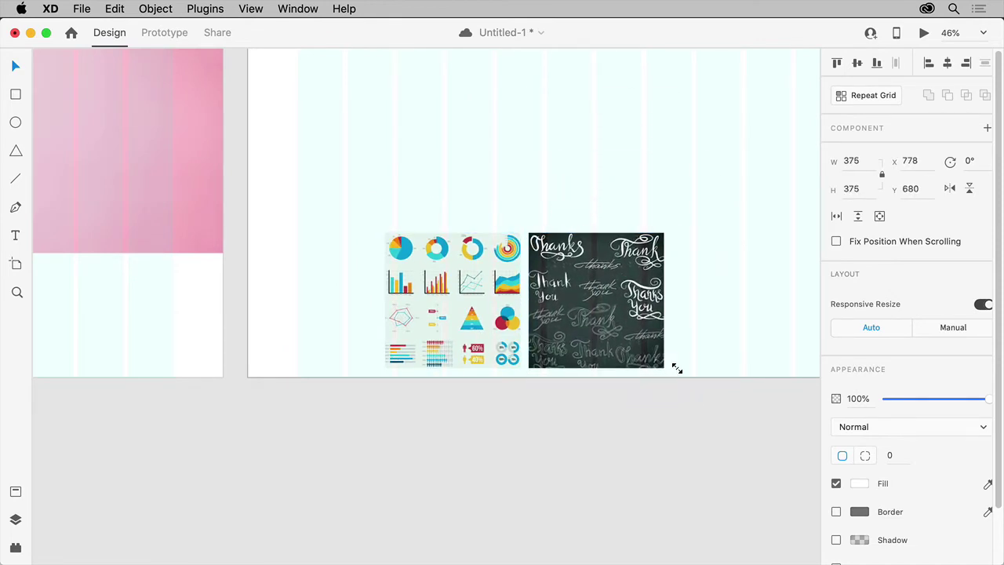
pyautogui.click(562, 195)
pyautogui.moveTo(318, 150); pyautogui.dragTo(797, 207)
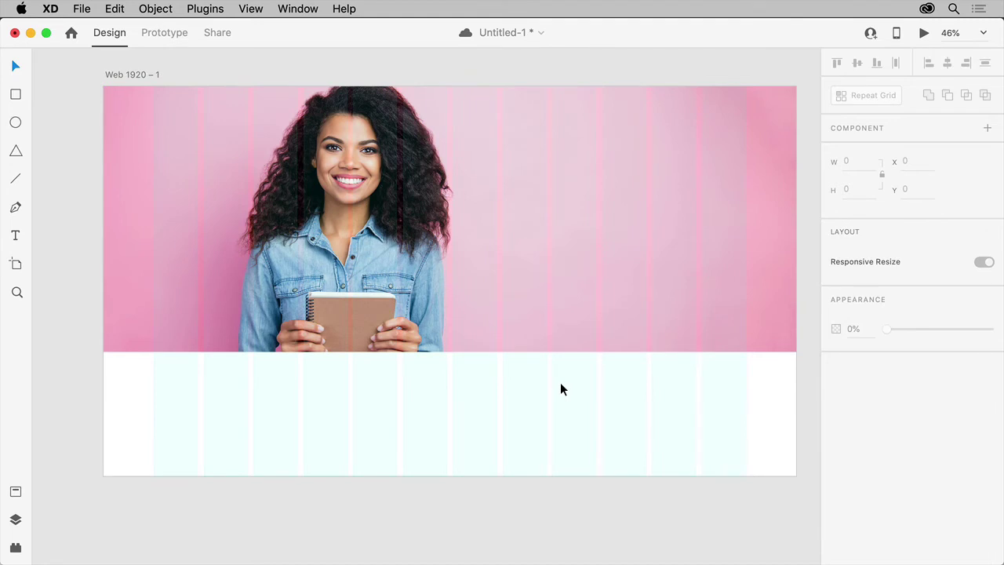
# Draw a 205 × 205 circle below the hero photo and fill it with bio-pic.png.
pyautogui.click(16, 124)
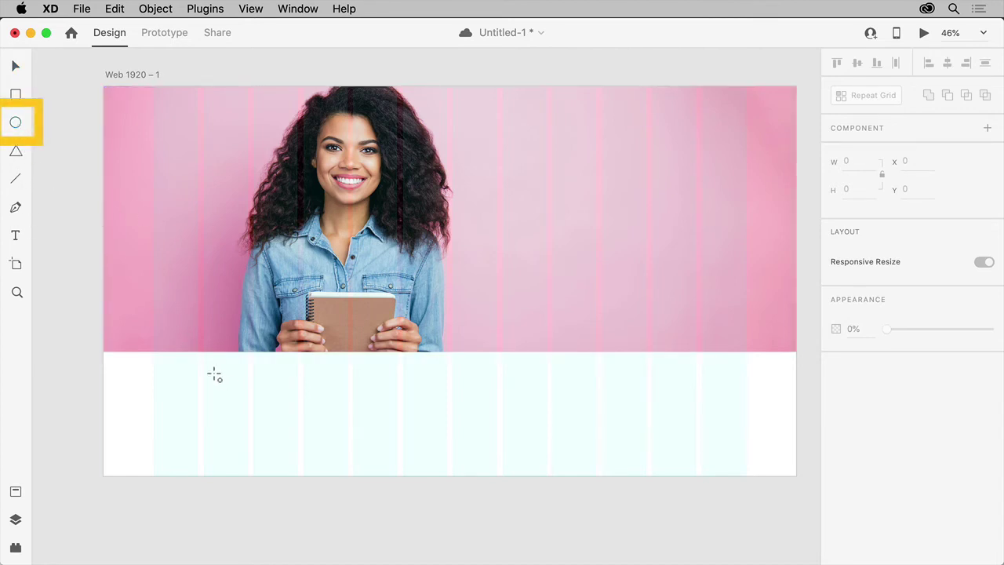
pyautogui.moveTo(204, 384); pyautogui.dragTo(295, 459)
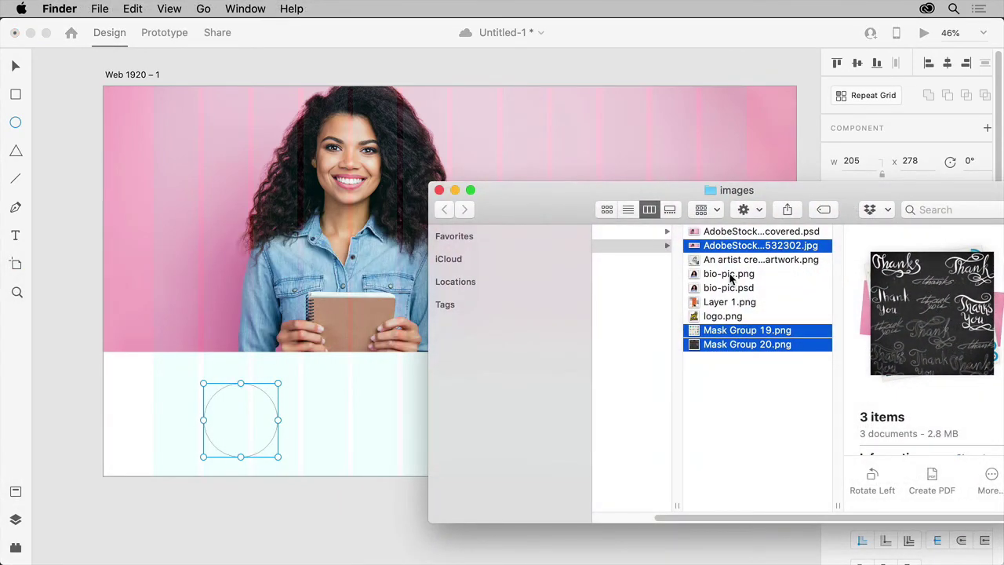
pyautogui.moveTo(730, 274); pyautogui.dragTo(250, 419)
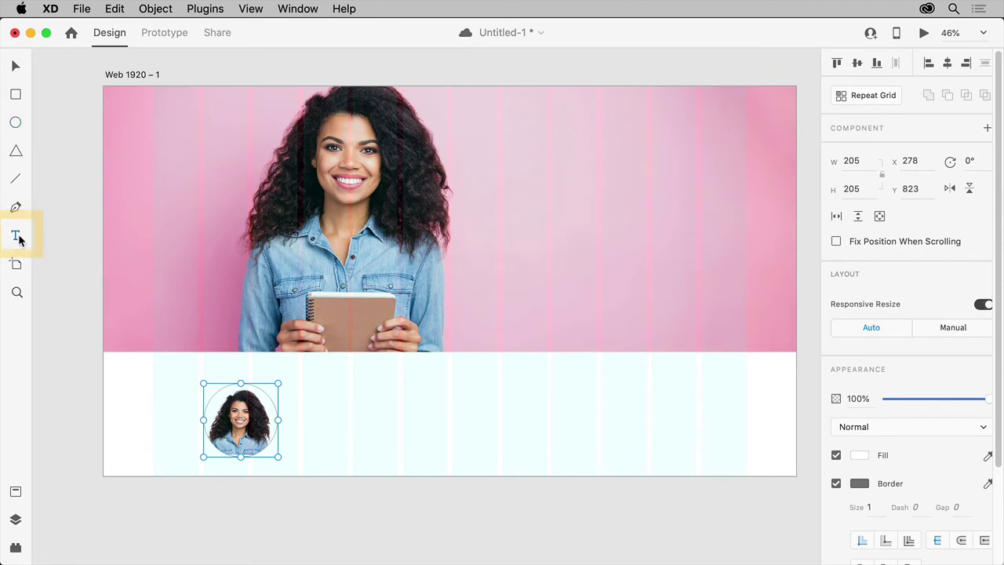
pyautogui.click(18, 236)
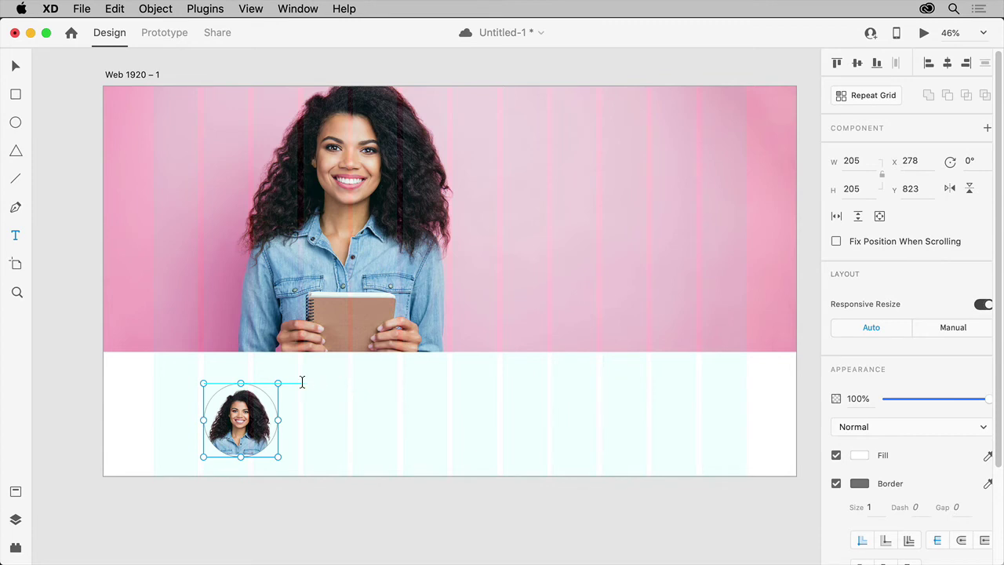
# Create a placeholder paragraph text area beside the profile circle.
pyautogui.moveTo(302, 386); pyautogui.dragTo(695, 463)
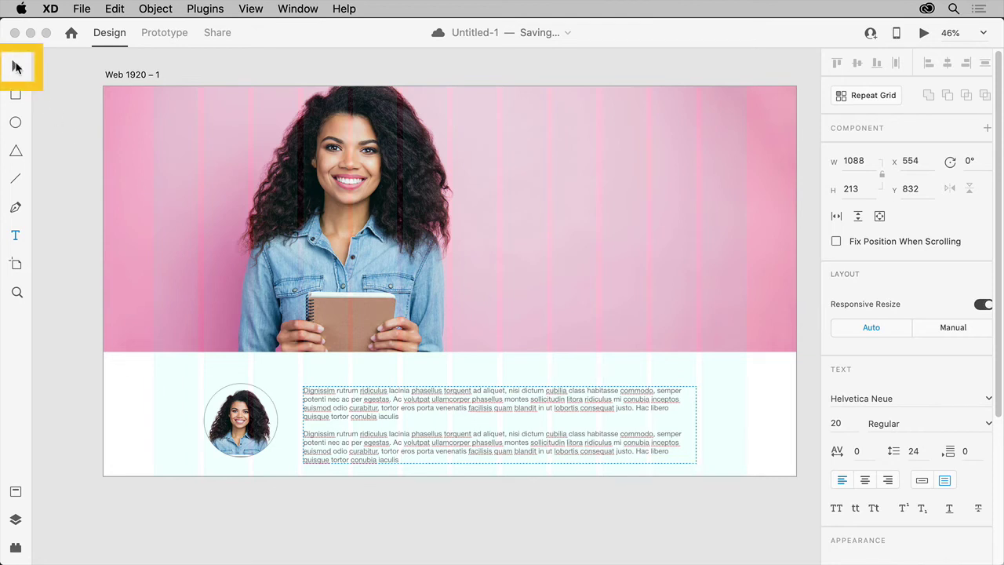
pyautogui.click(17, 70)
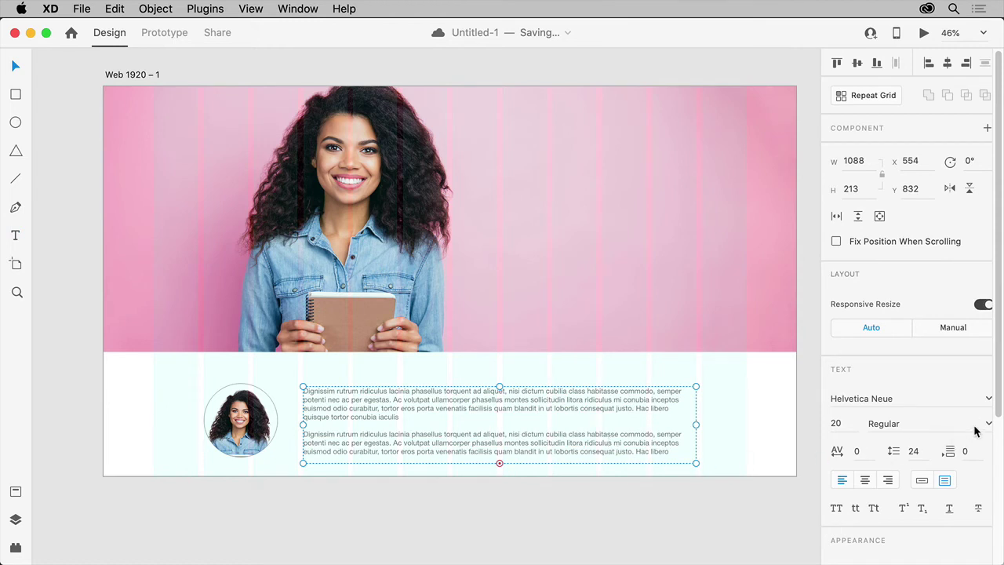
pyautogui.scroll(-1, 1000, 420)
pyautogui.scroll(-5, 1000, 419)
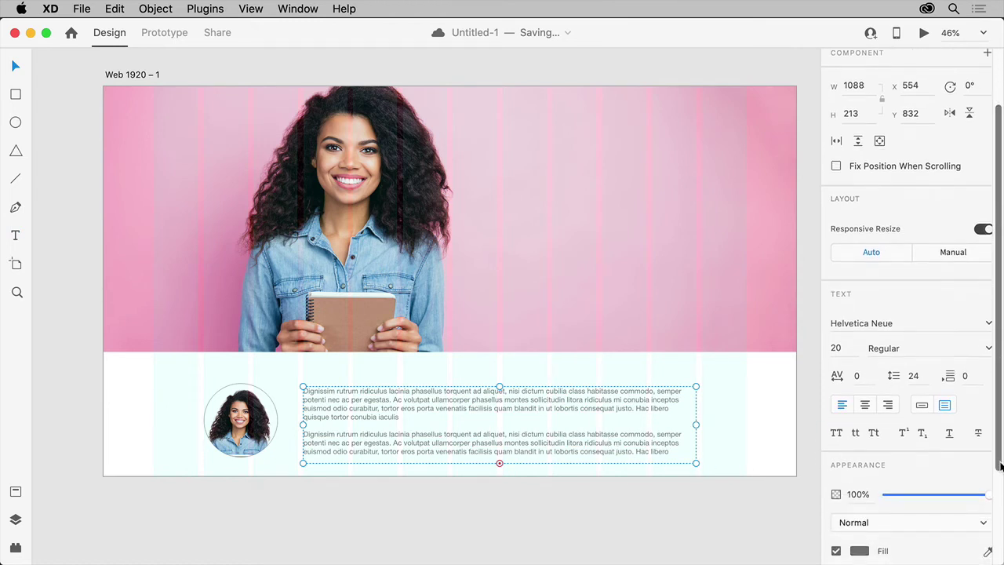
# Set the paragraphs to 18-pt Helvetica Neue and nudge the portrait slightly right toward them.
pyautogui.click(986, 318)
pyautogui.click(987, 318)
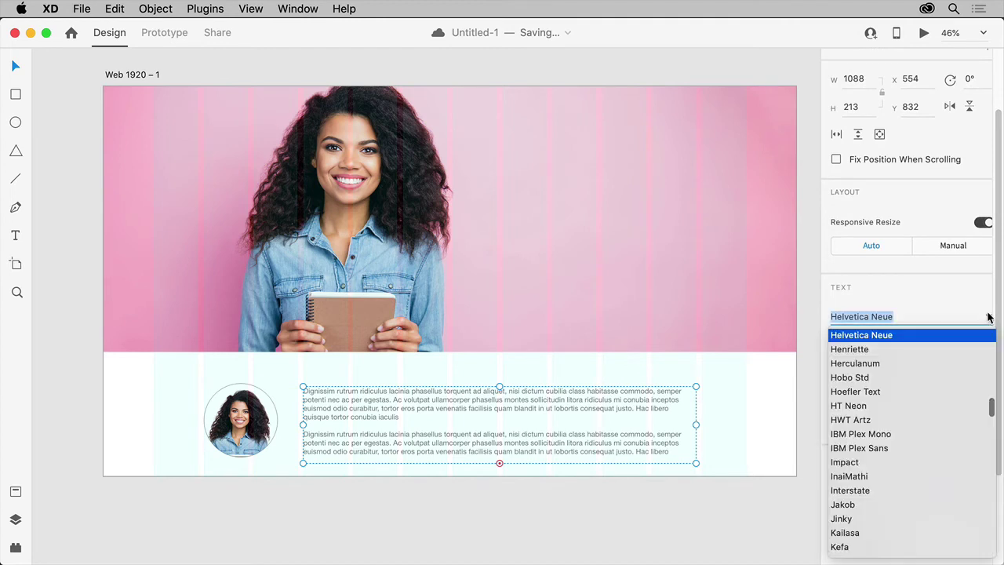
pyautogui.click(989, 317)
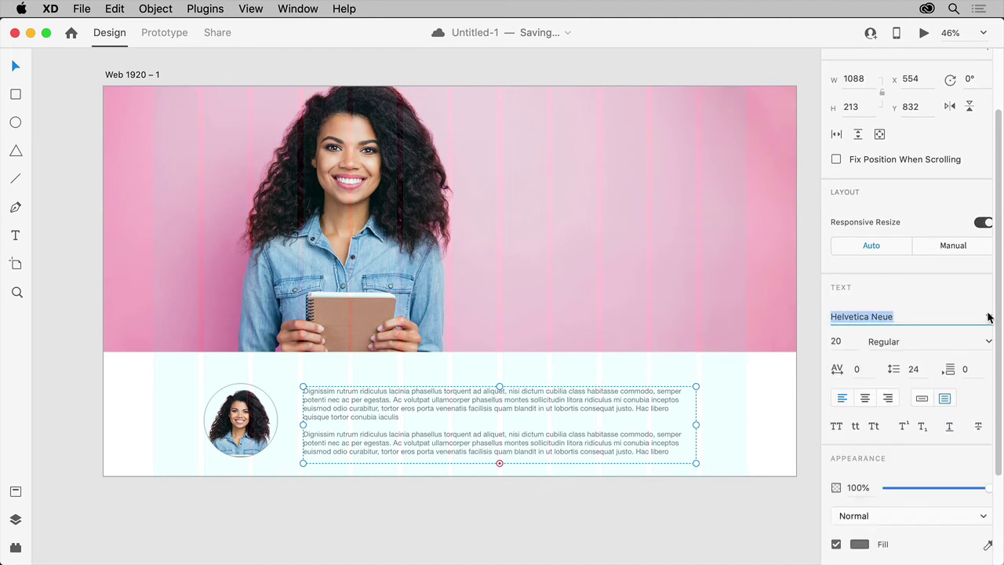
pyautogui.click(838, 340)
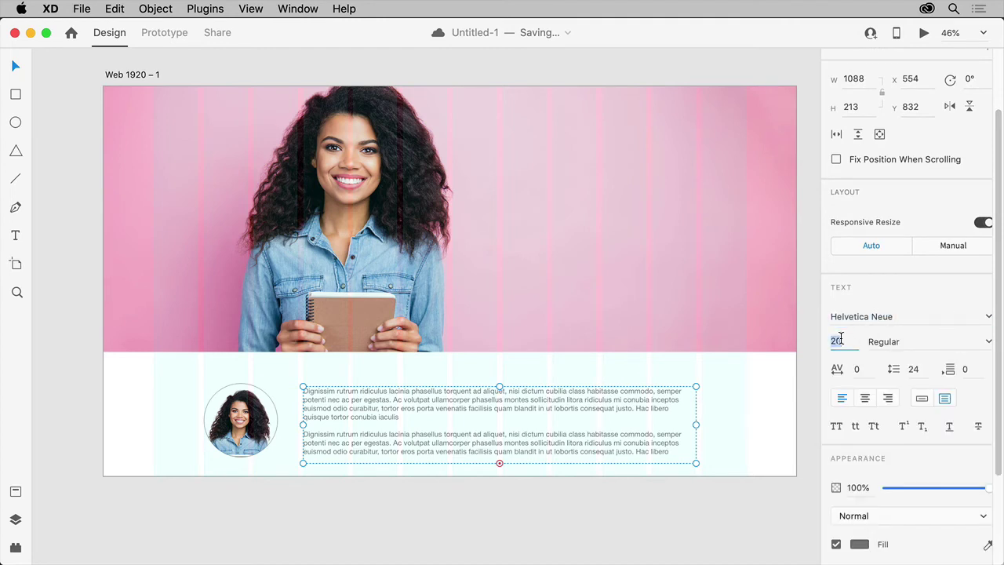
pyautogui.write('18')
pyautogui.press('Return')
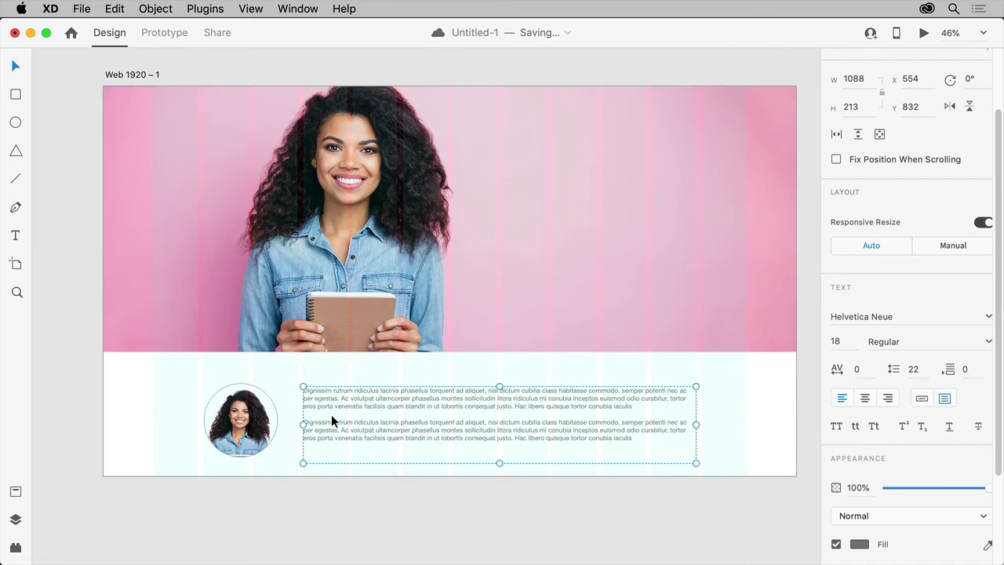
pyautogui.click(265, 427)
pyautogui.moveTo(266, 427); pyautogui.dragTo(277, 425)
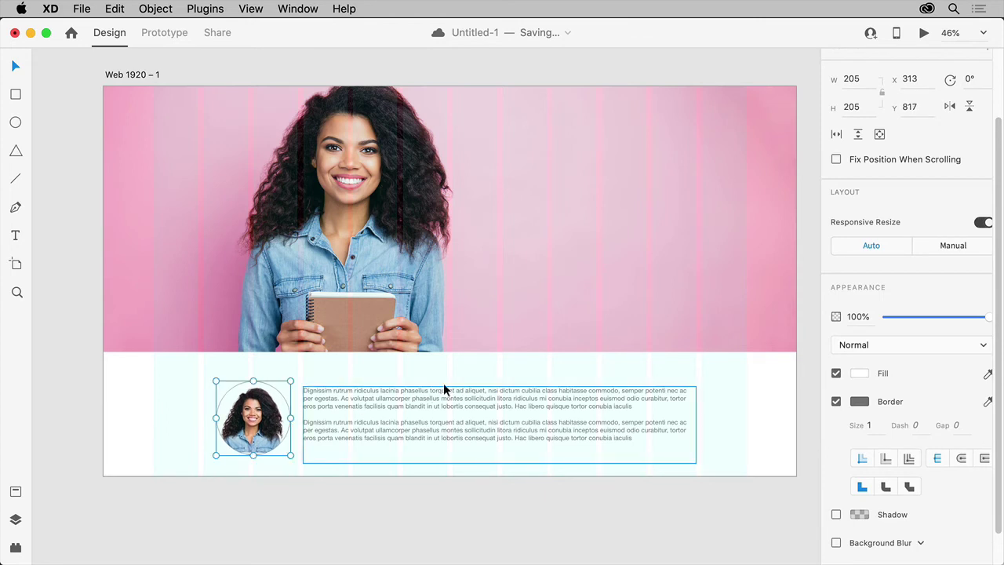
# Add the heading 'JANE SMITH' on the hero photo and draw a button rectangle below it.
pyautogui.click(15, 236)
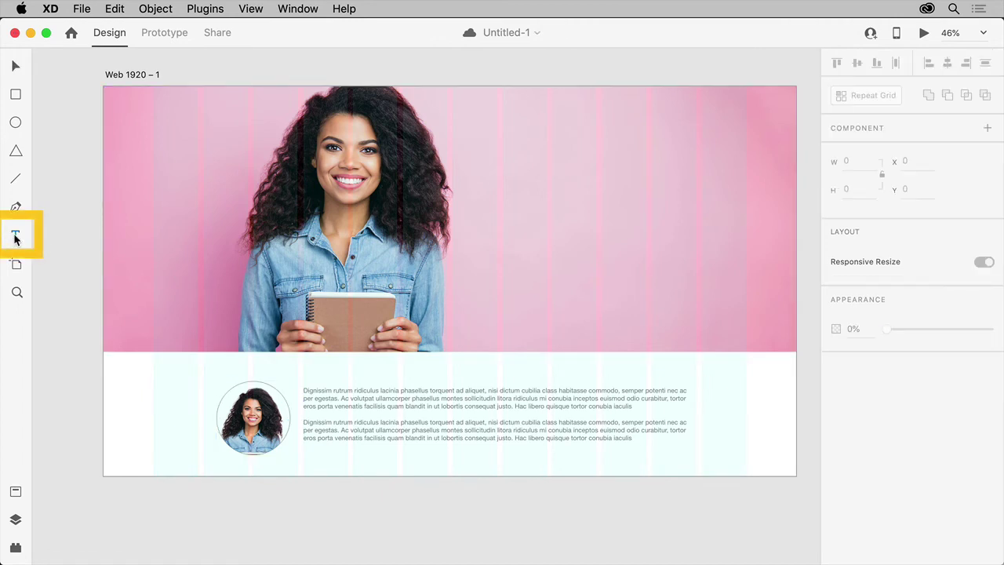
pyautogui.moveTo(503, 146); pyautogui.dragTo(696, 248)
pyautogui.write('JA')
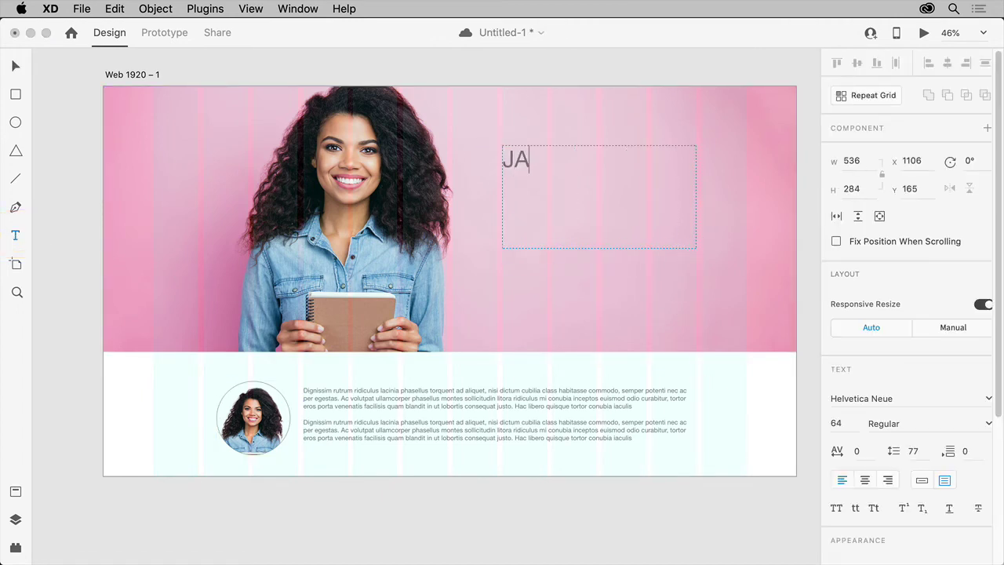
pyautogui.write('NE SMITH')
pyautogui.click(16, 94)
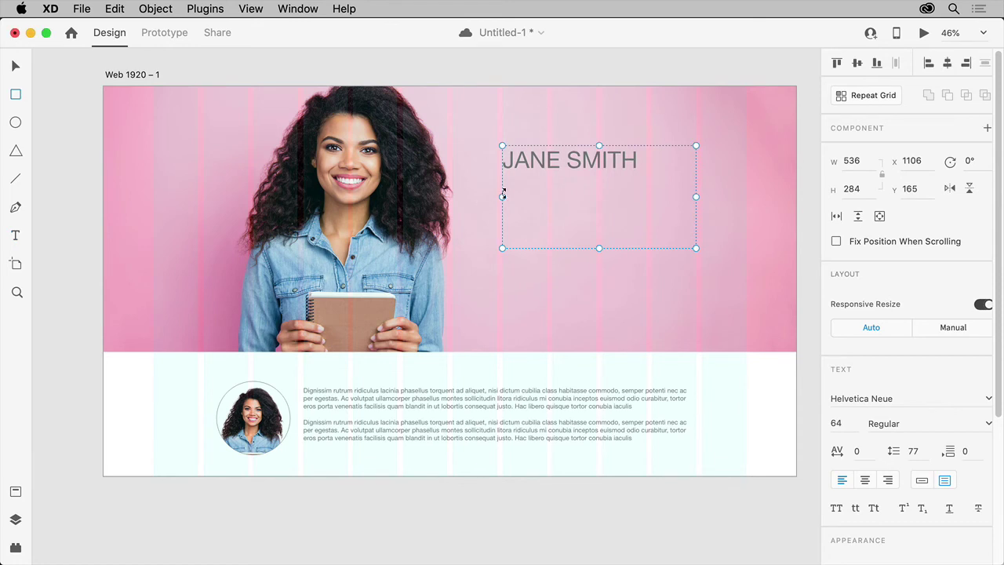
pyautogui.moveTo(503, 188)
pyautogui.mouseDown()
pyautogui.moveTo(619, 231)
pyautogui.moveTo(605, 228)
pyautogui.mouseUp()
# Add a 'Learn more' label over the button rectangle.
pyautogui.click(15, 235)
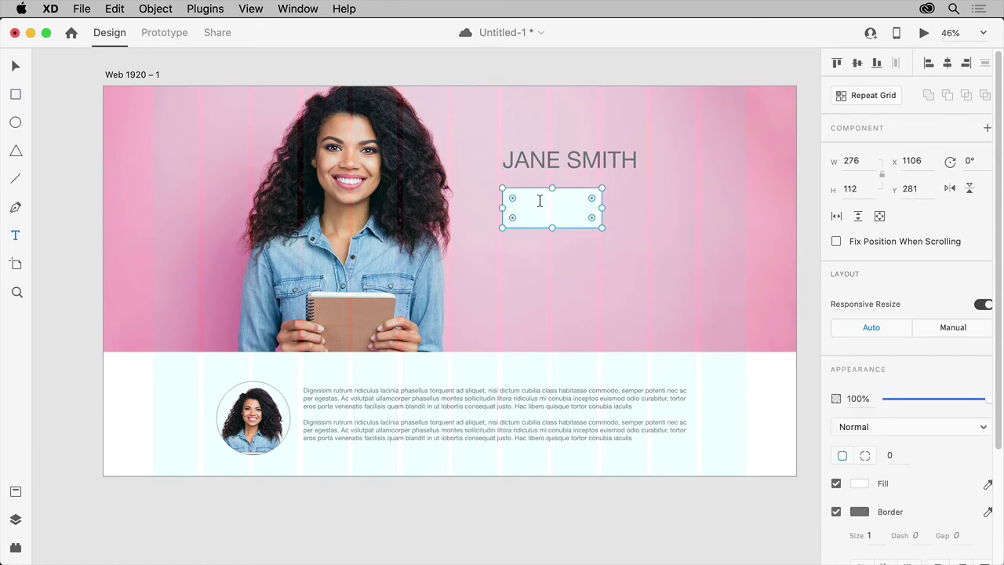
pyautogui.moveTo(516, 201); pyautogui.dragTo(586, 224)
pyautogui.write('Learn more')
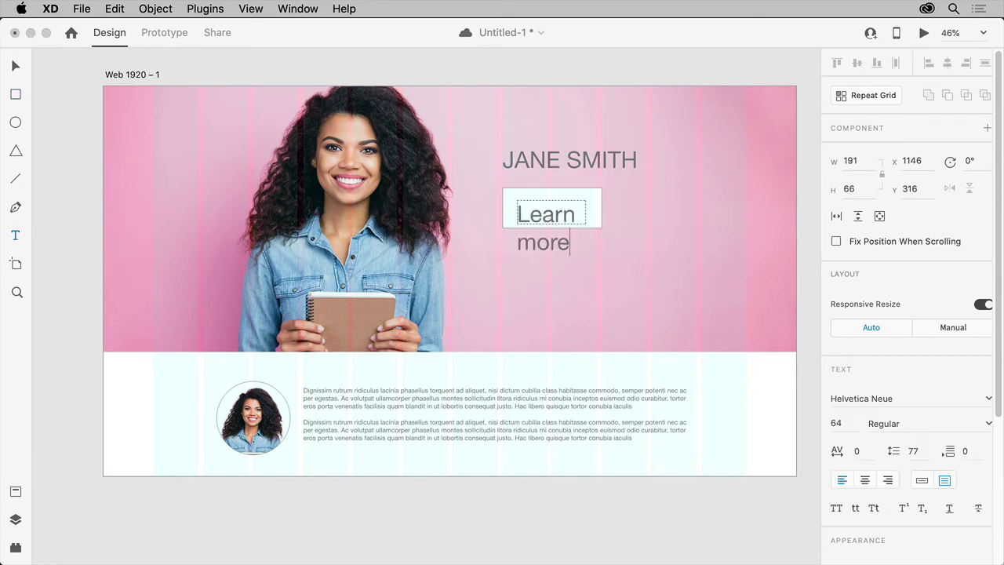
pyautogui.press('super+a')
# Set the Learn more label to 24 pt, centre-align it and nudge it slightly down.
pyautogui.click(834, 423)
pyautogui.write('24')
pyautogui.press('Return')
pyautogui.press('Escape')
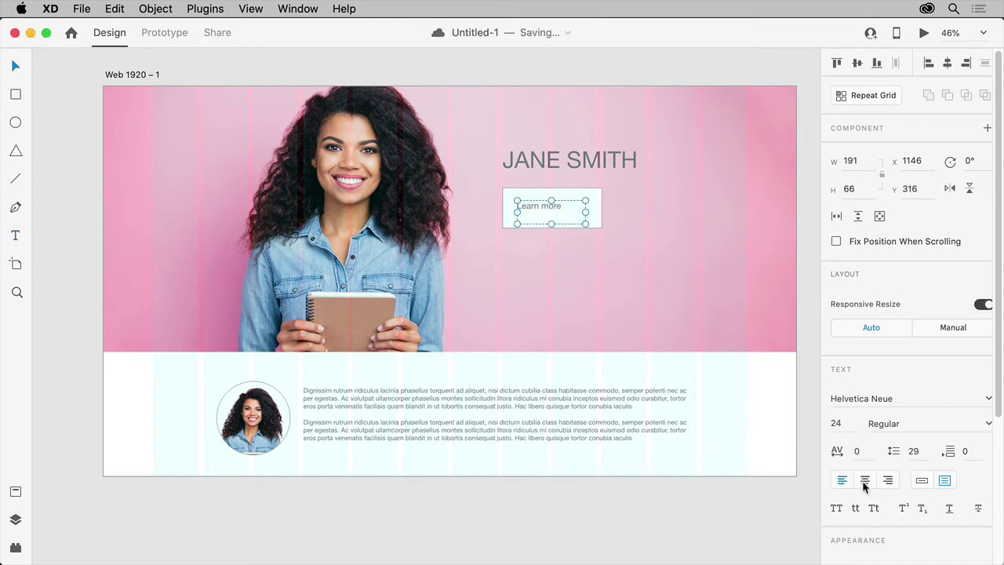
pyautogui.click(865, 481)
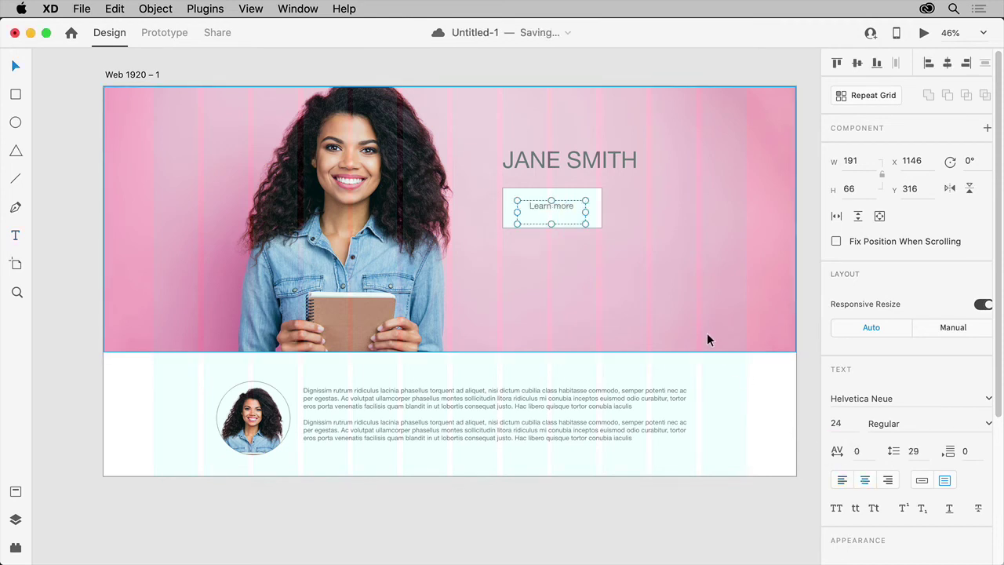
pyautogui.hotkey('shift', 'Down')
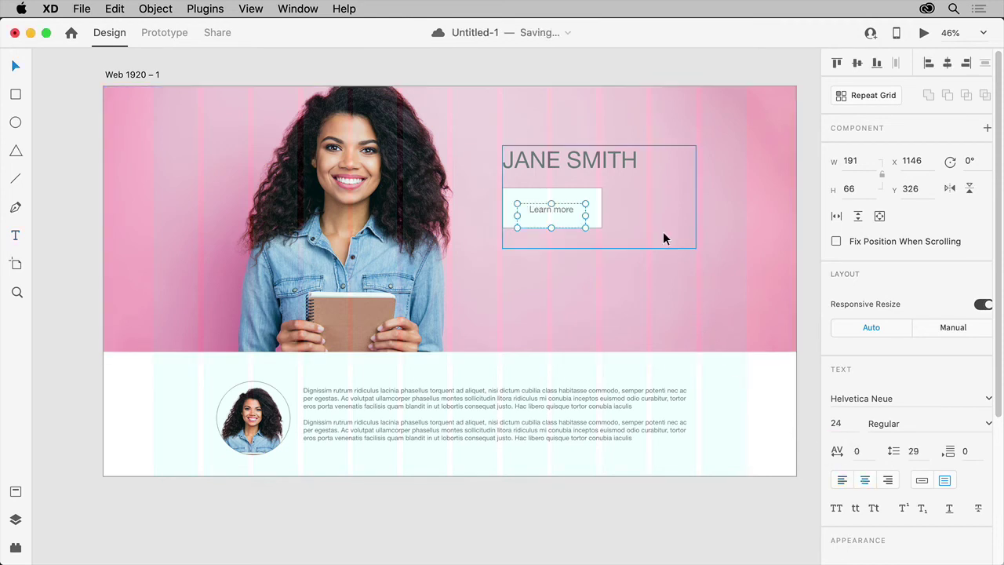
pyautogui.moveTo(777, 293); pyautogui.dragTo(509, 294)
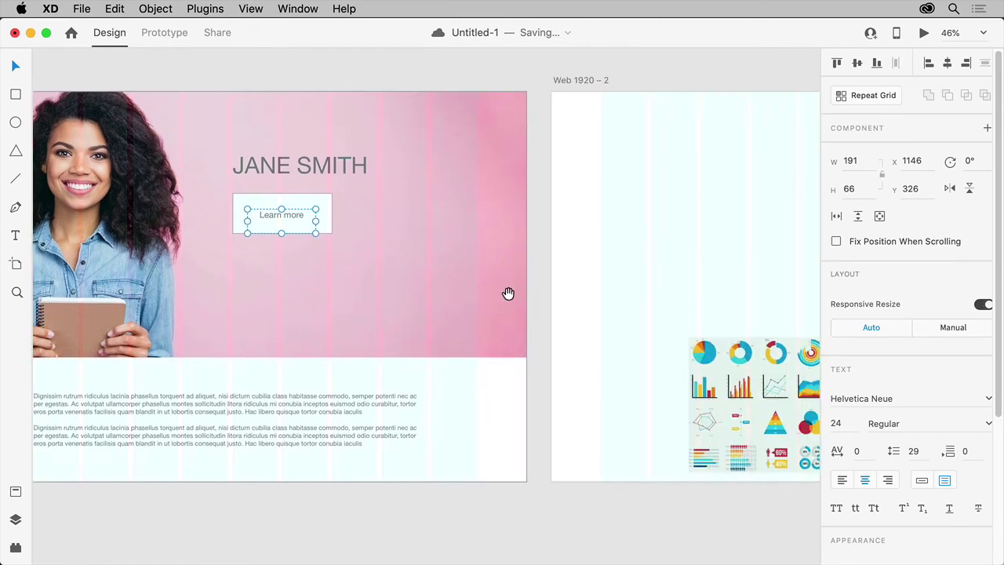
pyautogui.moveTo(244, 275); pyautogui.dragTo(468, 272)
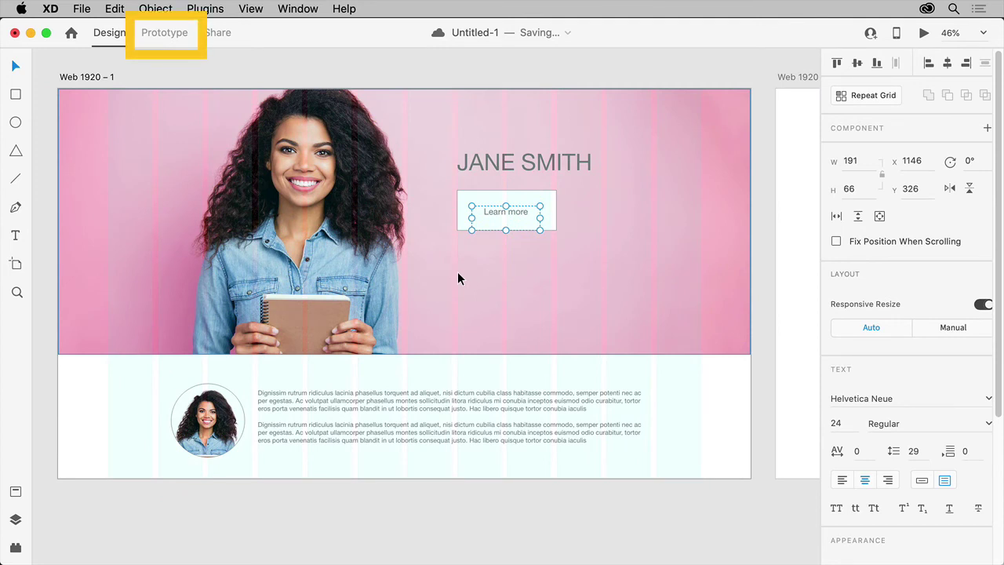
# In Prototype mode, wire the Learn more button to the Web 1920 – 2 artboard.
pyautogui.click(165, 33)
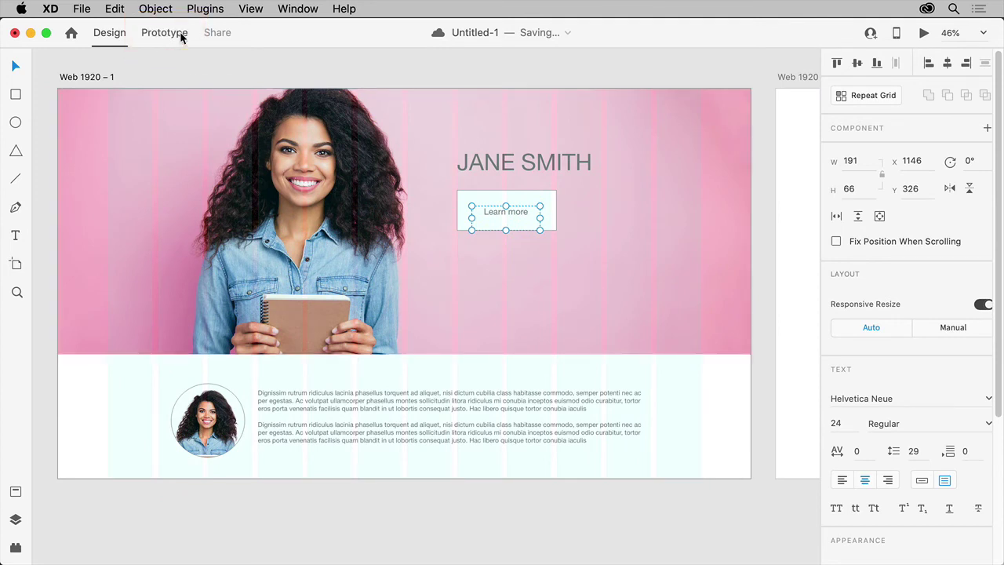
pyautogui.click(396, 76)
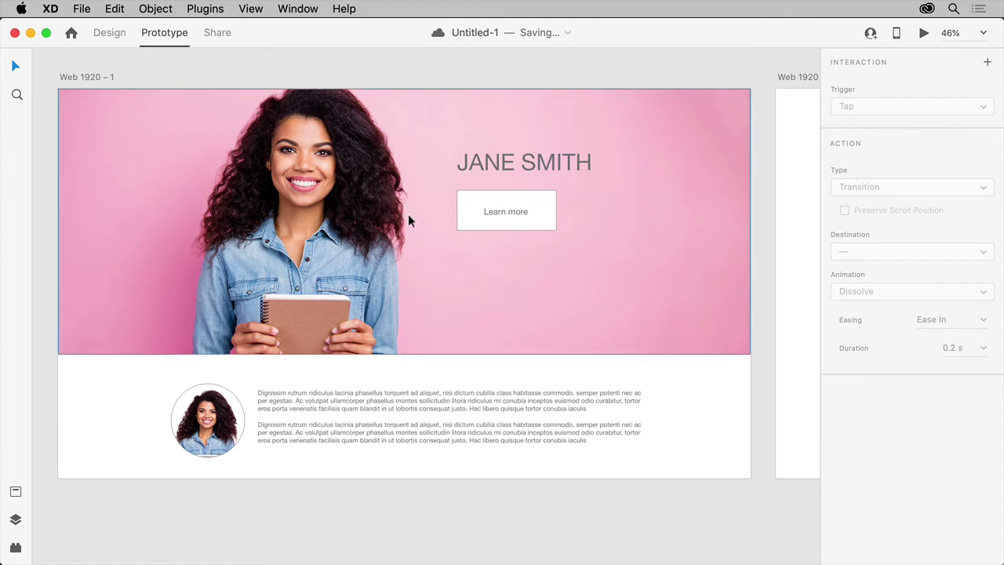
pyautogui.click(461, 192)
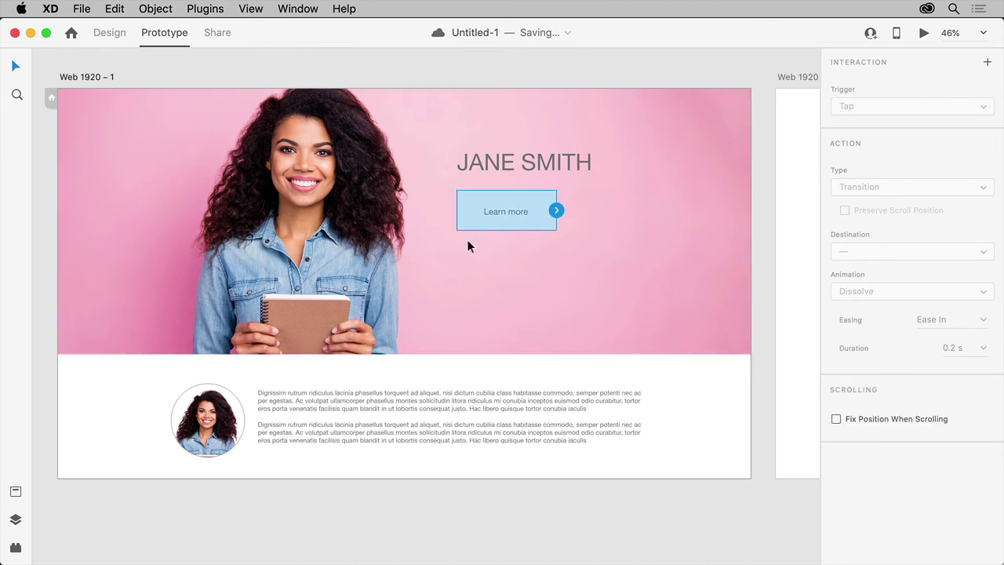
pyautogui.moveTo(557, 211); pyautogui.dragTo(798, 290)
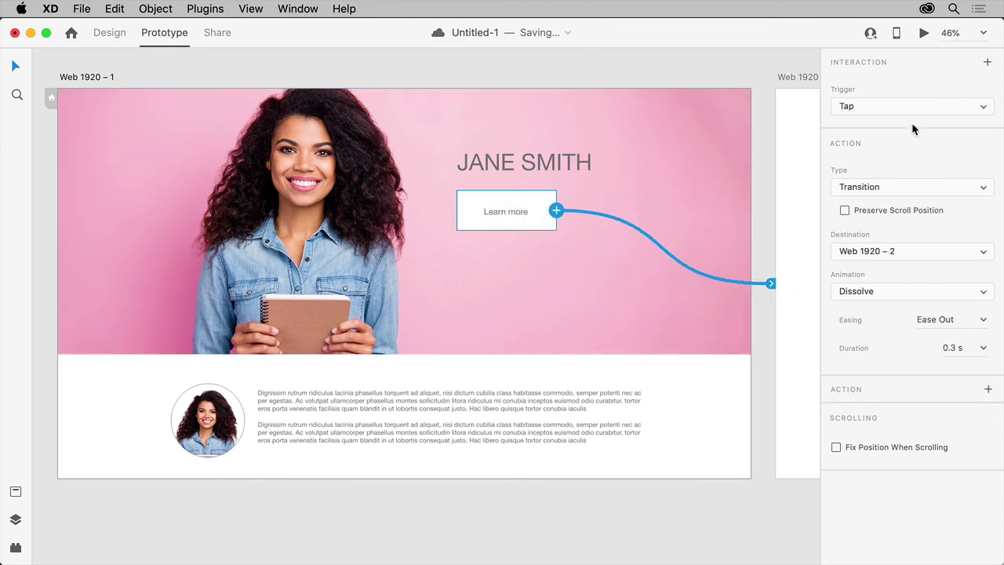
# Keep Tap as the trigger and Transition as the action, using a 0.3 s dissolve.
pyautogui.click(931, 108)
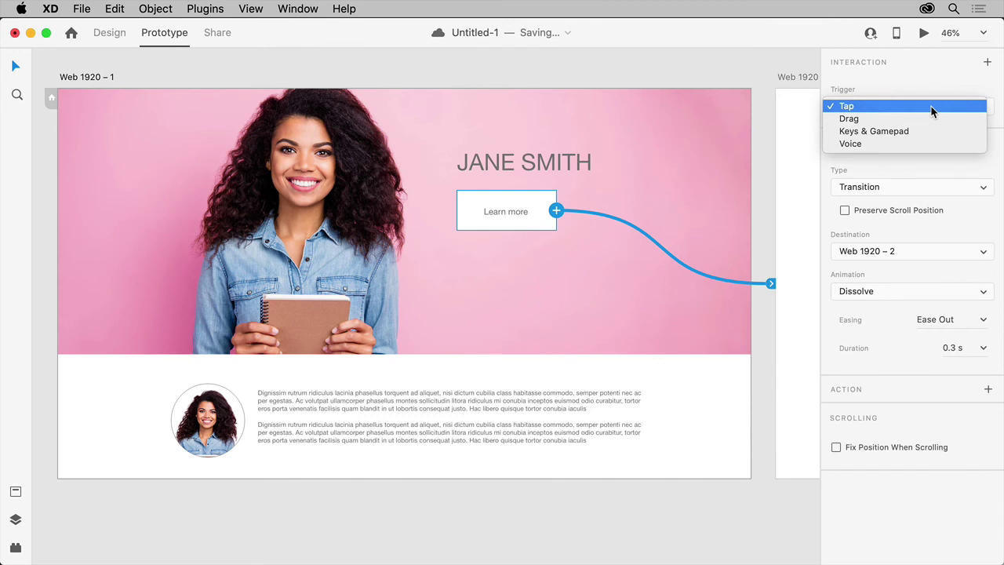
pyautogui.click(933, 108)
pyautogui.click(972, 190)
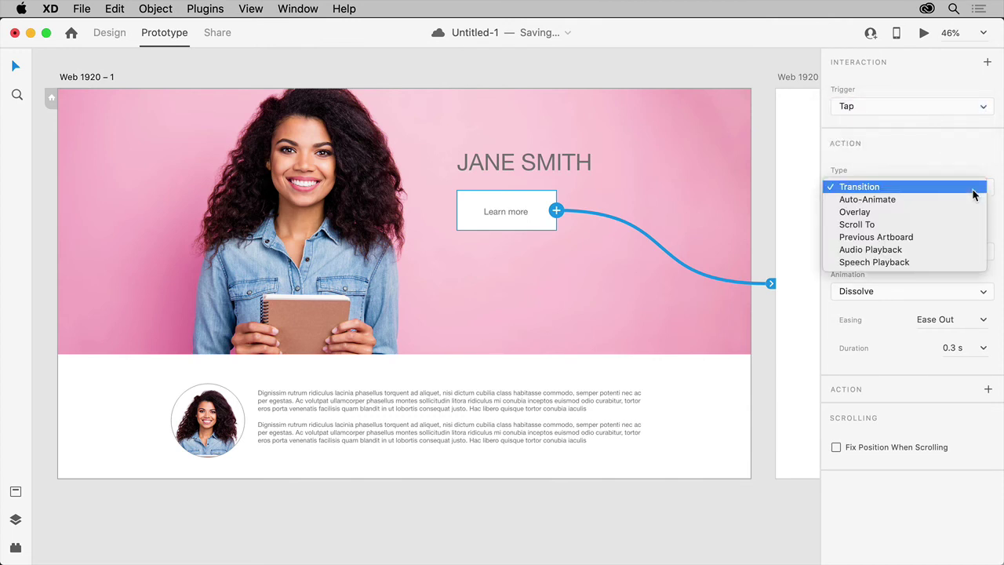
pyautogui.click(968, 283)
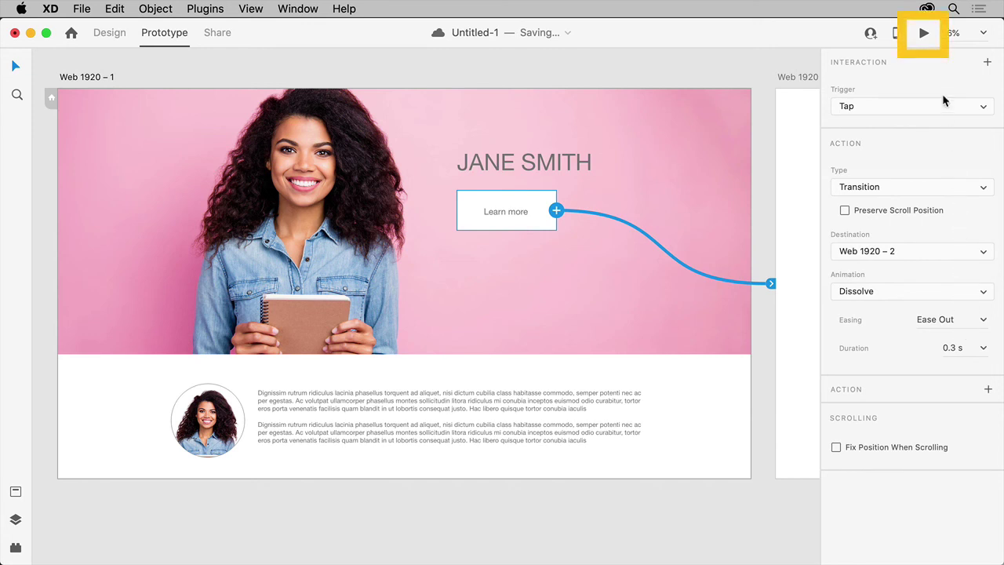
pyautogui.click(923, 32)
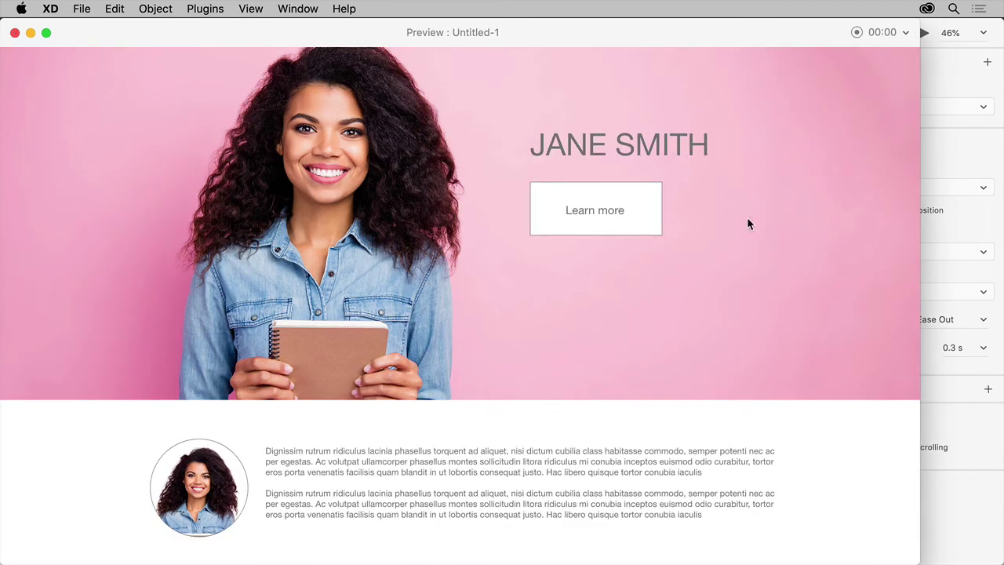
pyautogui.click(641, 224)
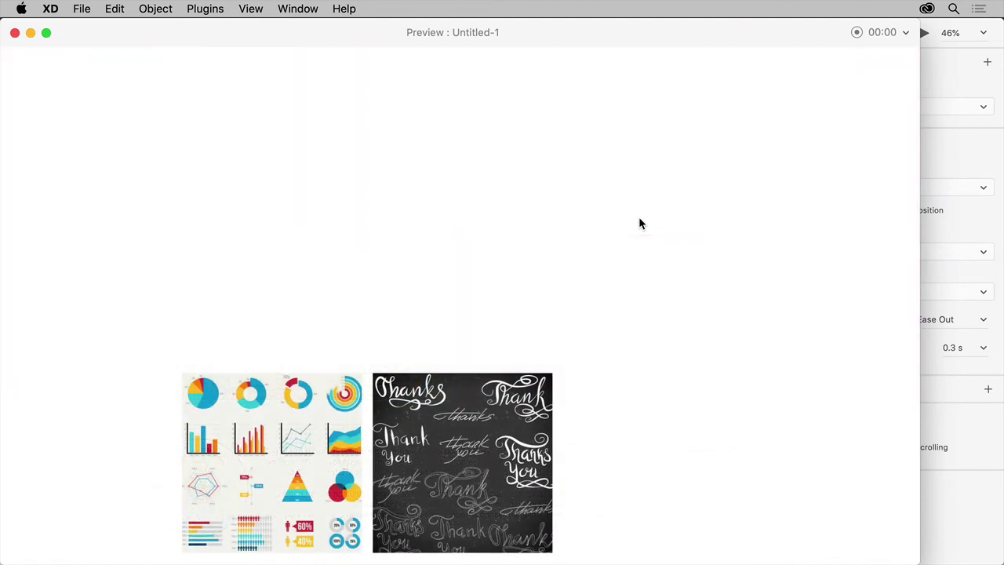
pyautogui.press('super+w')
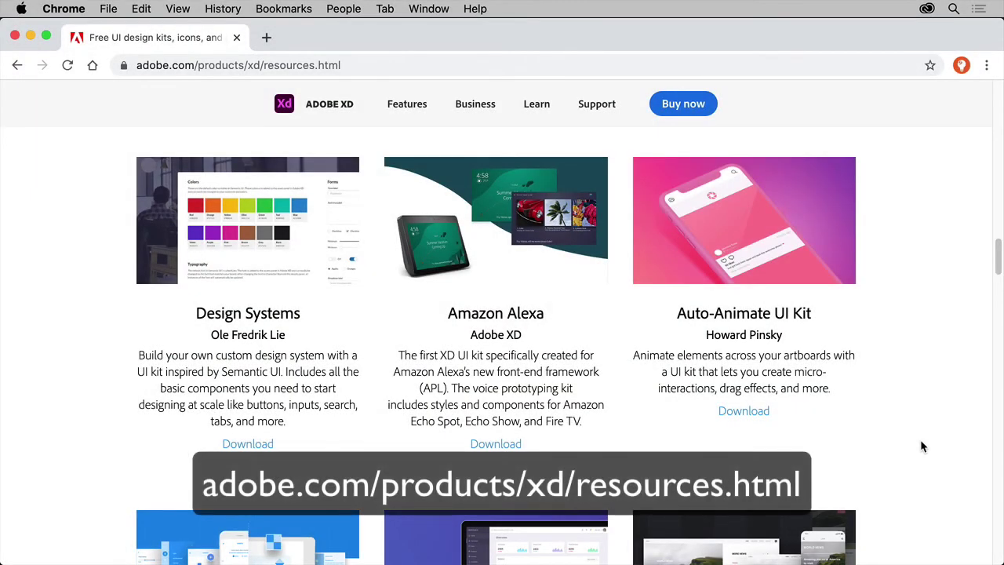
# Download the Auto-Animate UI Kit from Adobe's XD resources page.
pyautogui.click(730, 412)
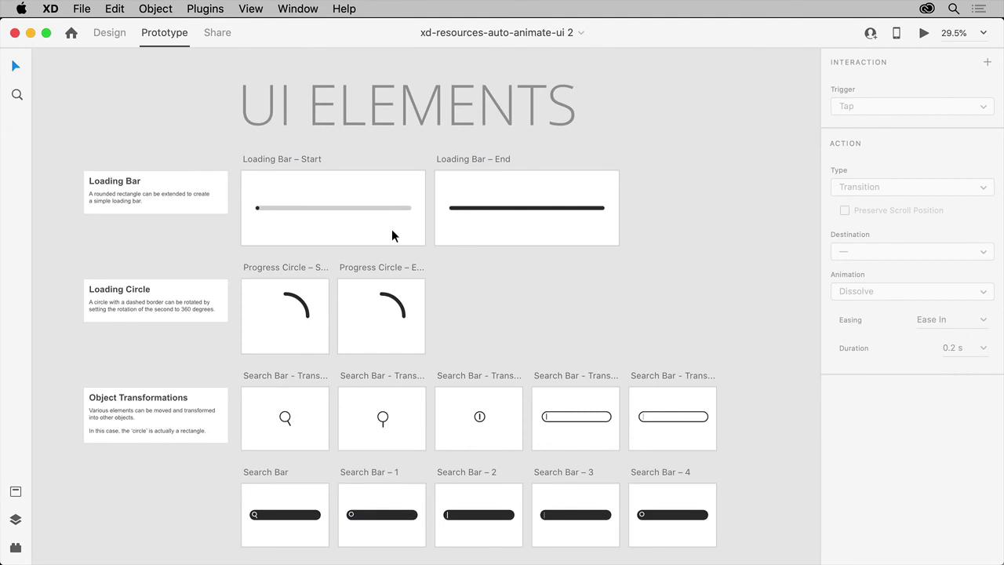
# Preview the Loading Bar – Start artboard's auto-animation in Desktop Preview.
pyautogui.click(392, 229)
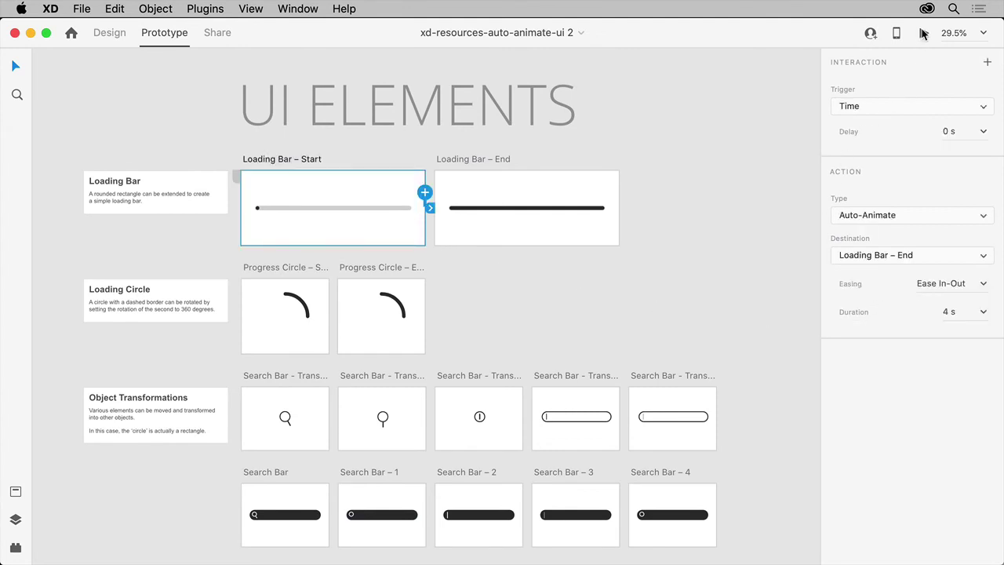
pyautogui.click(923, 33)
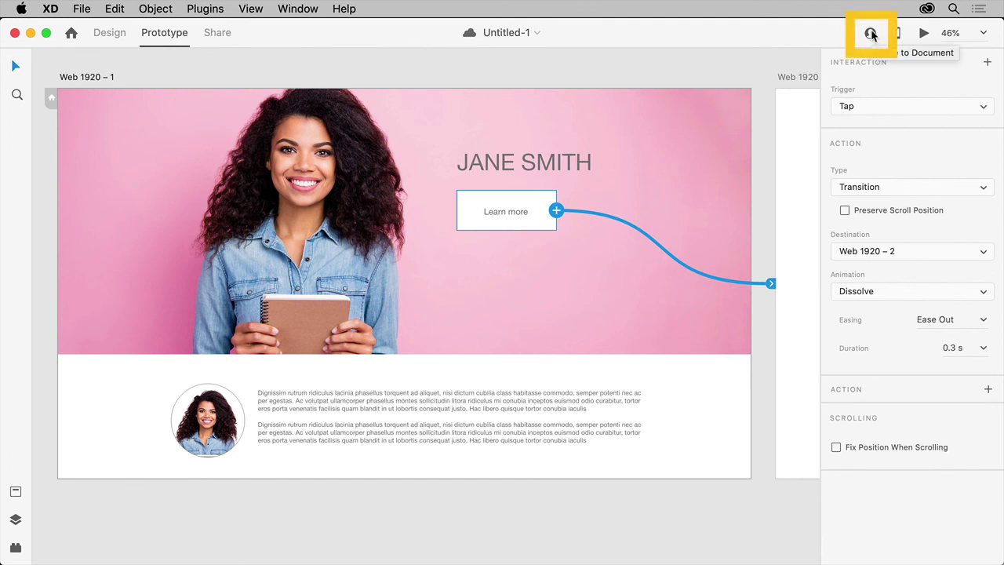
# Create a Presentation-view share link of Untitled-1 open to anyone with the link, then open it.
pyautogui.click(230, 34)
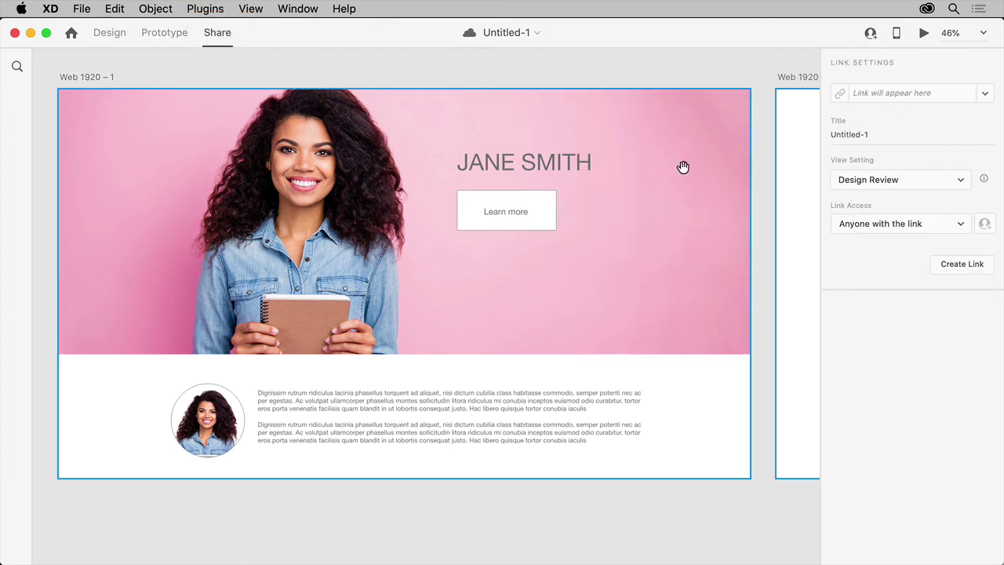
pyautogui.click(910, 187)
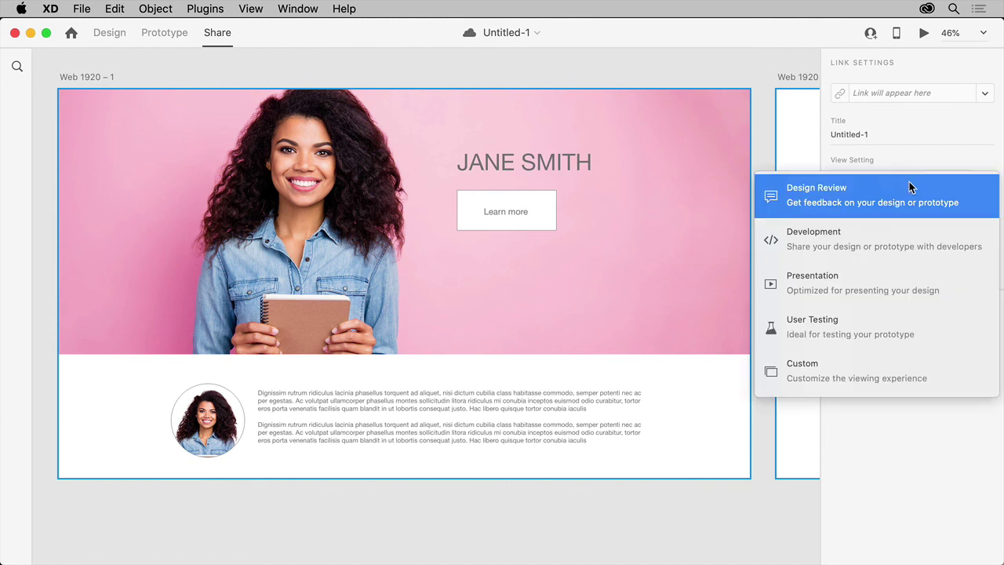
pyautogui.click(927, 295)
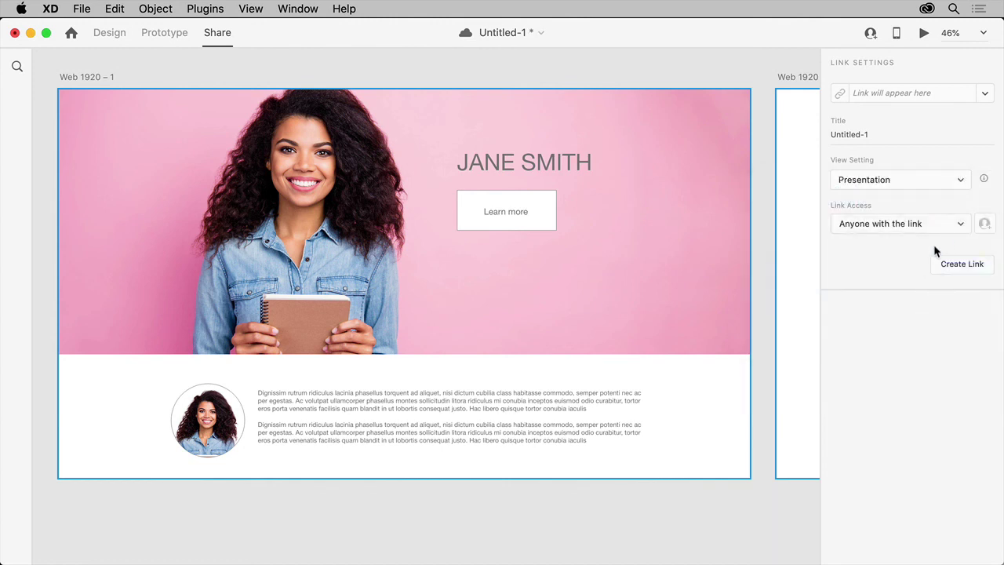
pyautogui.click(960, 225)
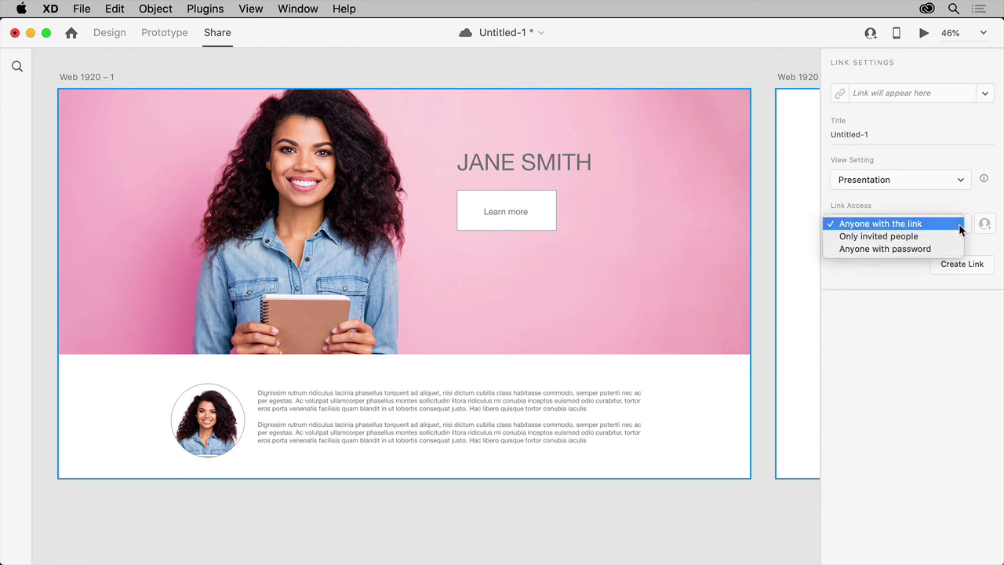
pyautogui.click(937, 279)
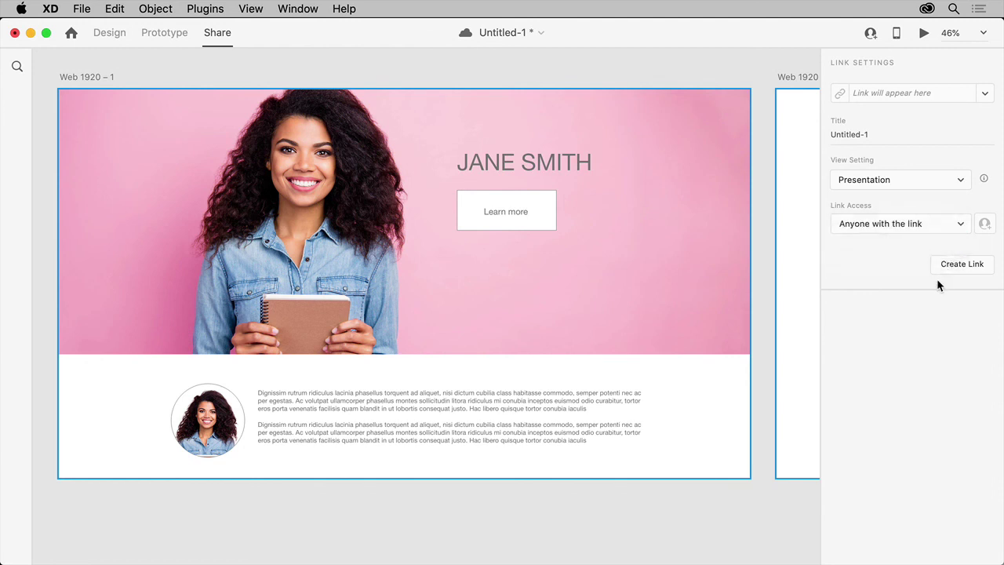
pyautogui.click(957, 269)
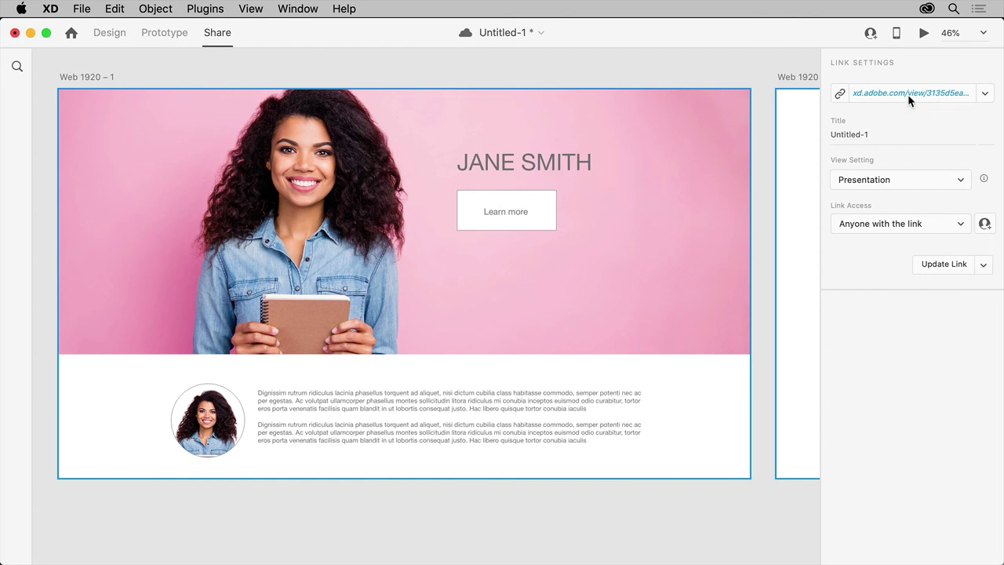
pyautogui.click(908, 94)
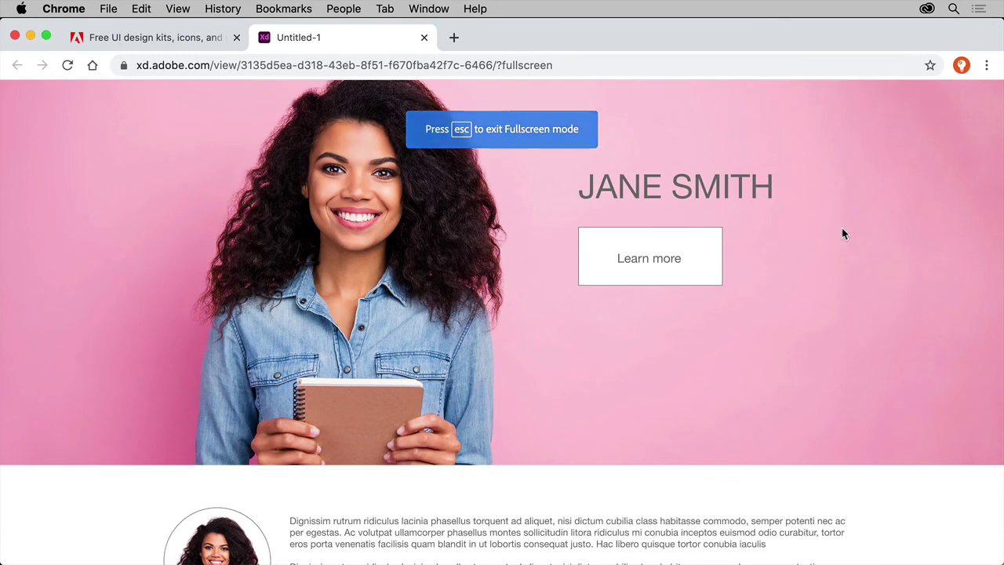
pyautogui.scroll(-2, 785, 300)
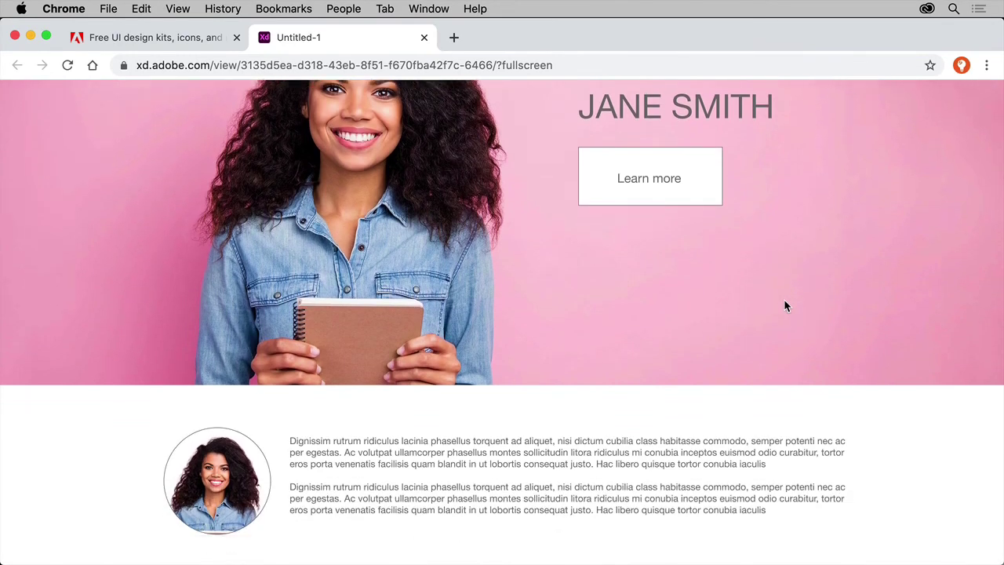
pyautogui.scroll(2, 785, 304)
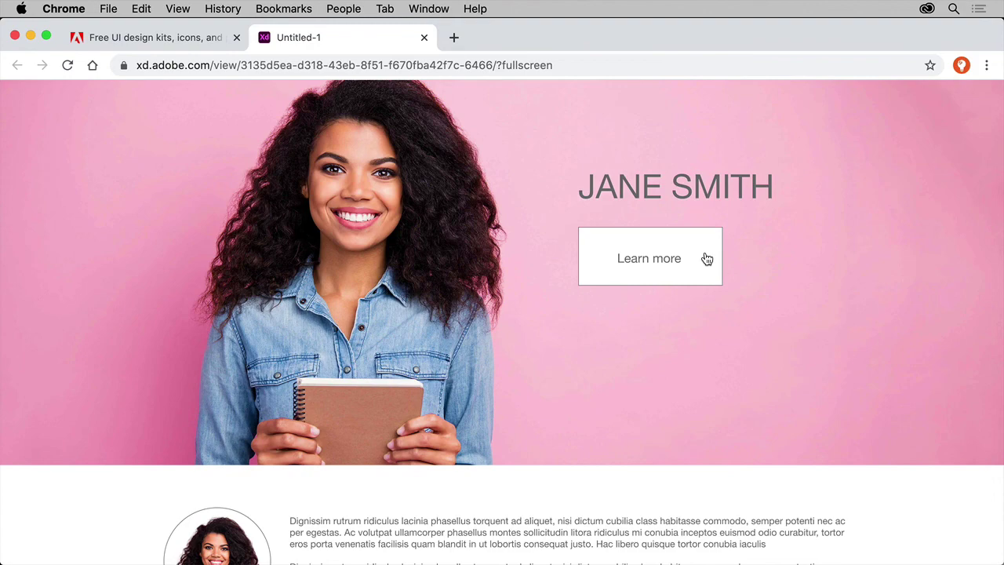